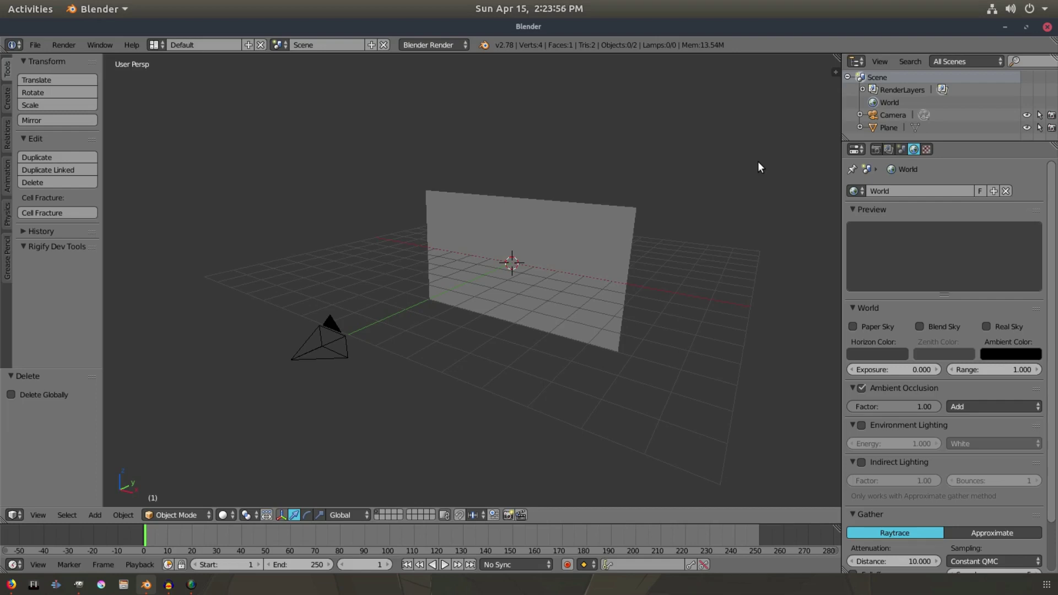
- Orbit the view slightly around the upright plane
middle_drag(758, 162, 742, 163)
- Add a mesh circle with its Fill Type set to Ngon
key(shift+a)
mouse_move(742, 162)
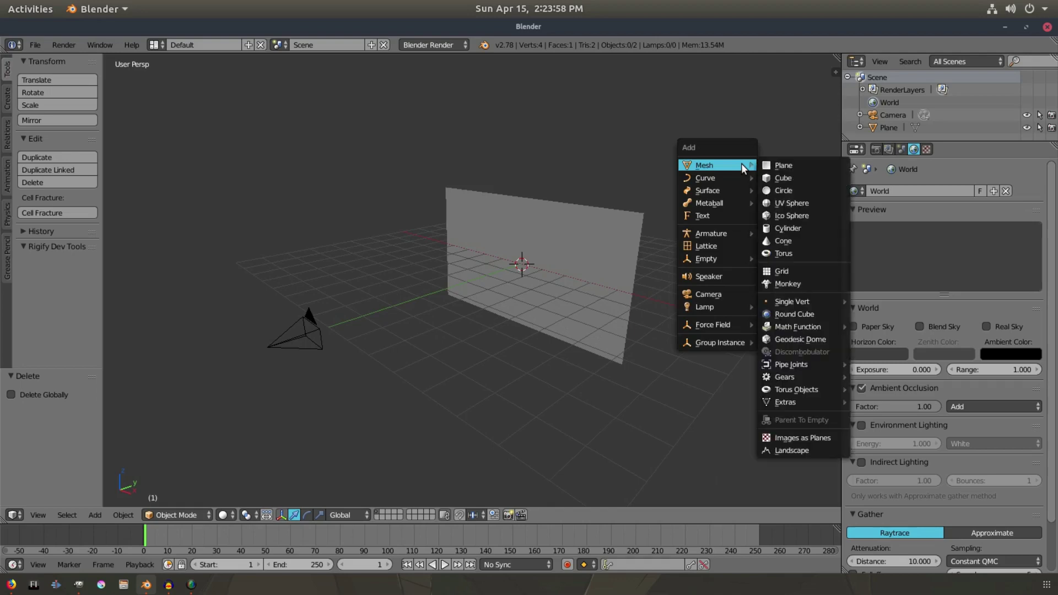
click(780, 191)
scroll(637, 258, up, 3)
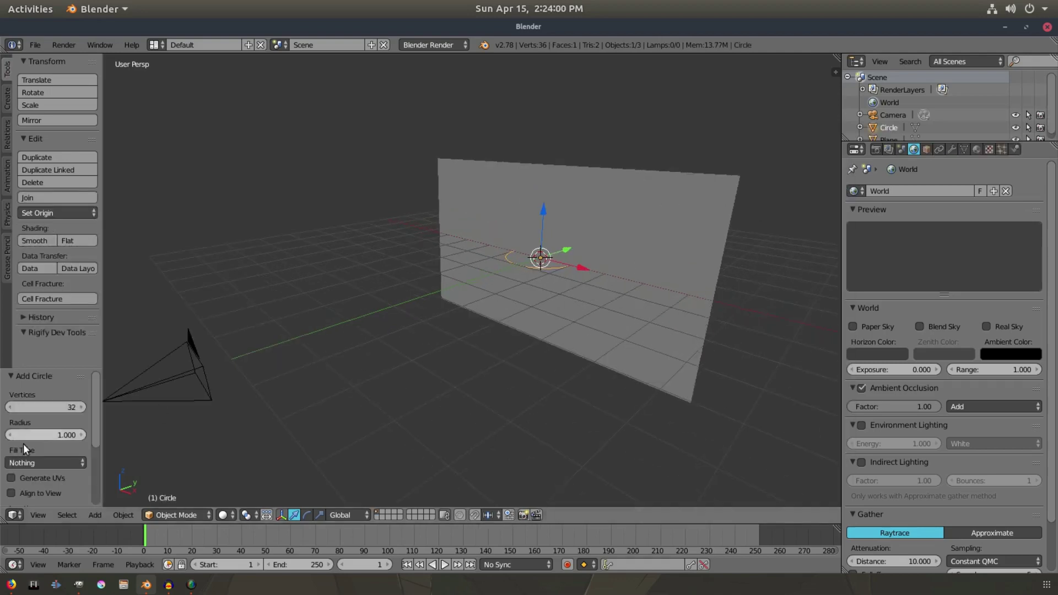
click(54, 462)
click(50, 431)
drag(510, 54, 541, 56)
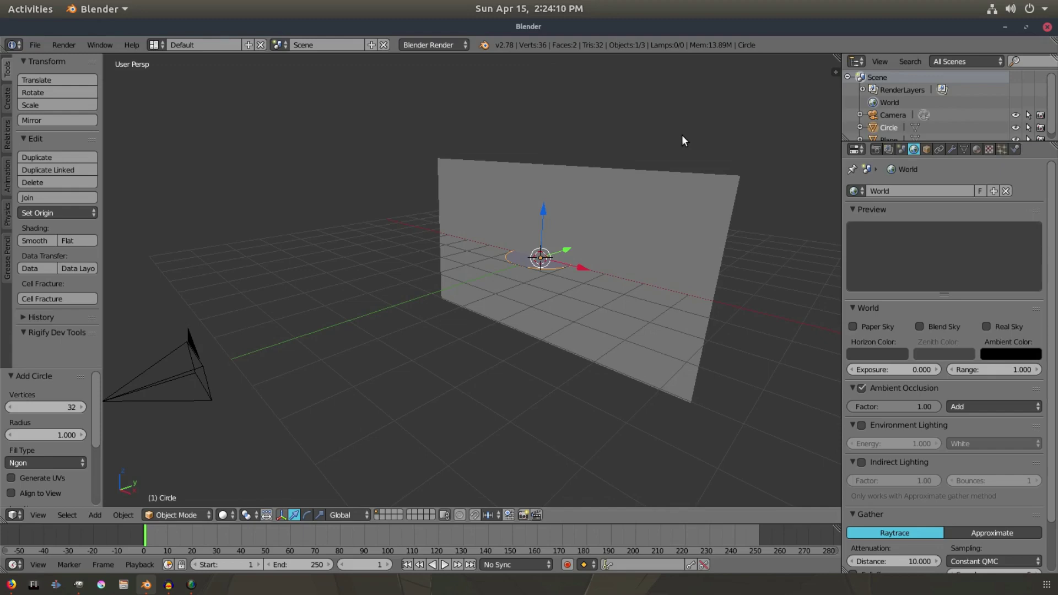
- Rotate the circle 90 degrees about X so it stands upright
middle_drag(682, 140, 649, 219)
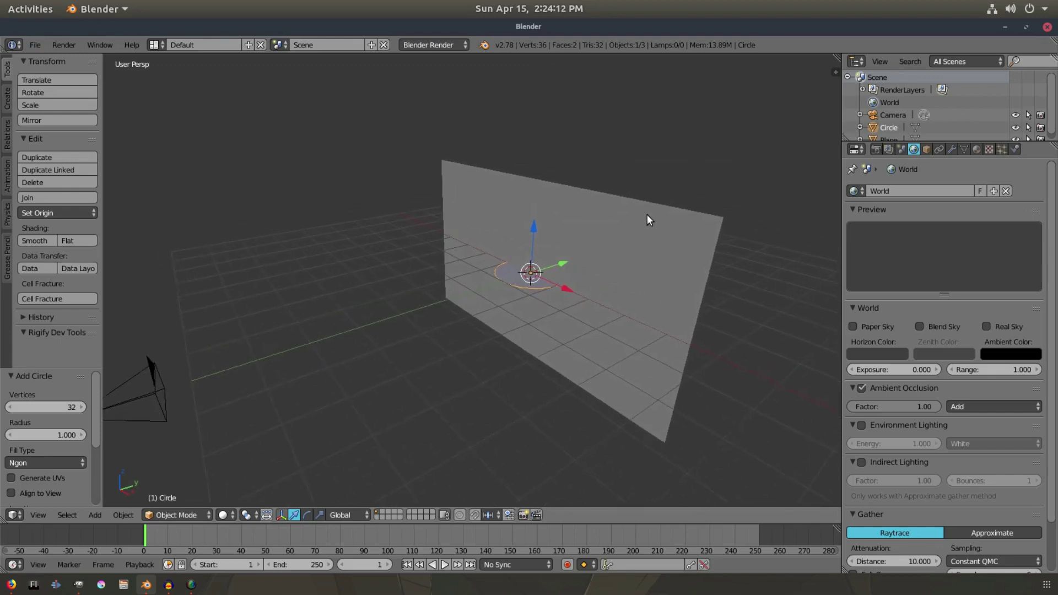
key(r)
key(x)
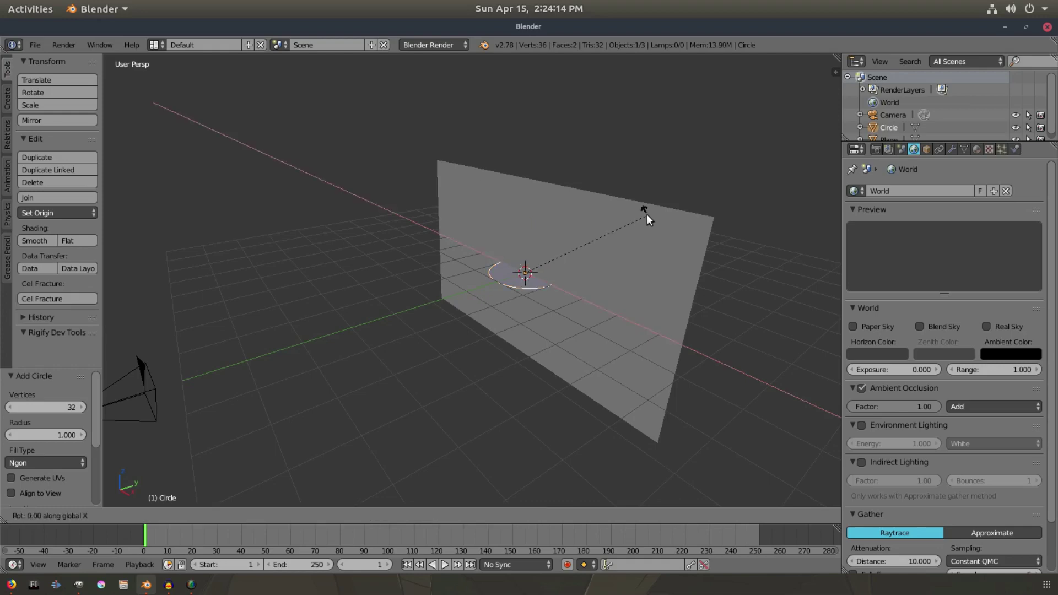
key(9)
key(0)
key(Return)
- Move the circle -0.343 along Y, just in front of the plane
key(g)
key(y)
click(547, 270)
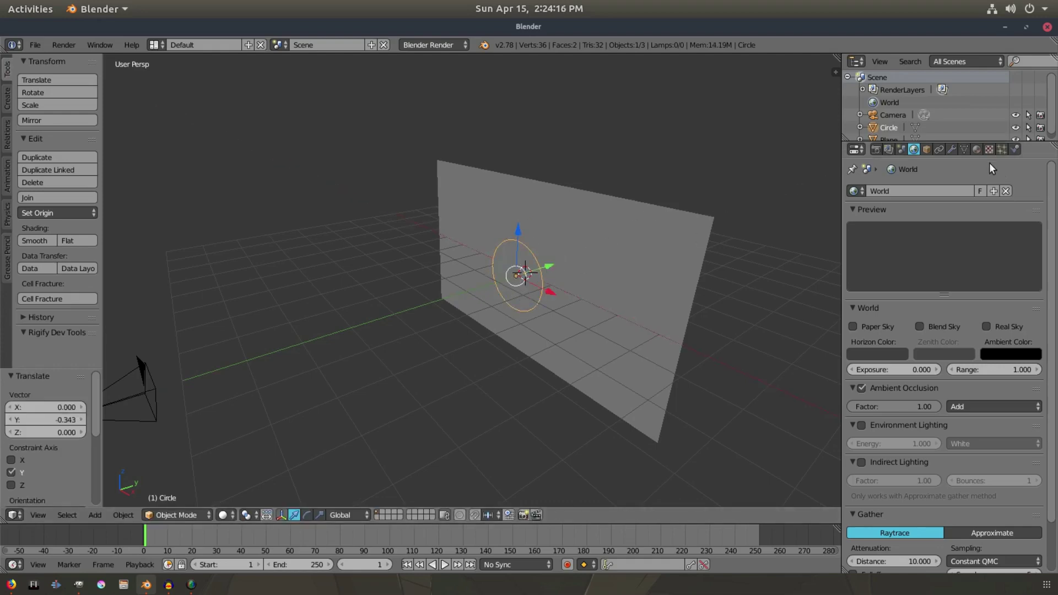
- Create a new material for the circle and switch the render engine to Cycles
click(976, 150)
click(886, 231)
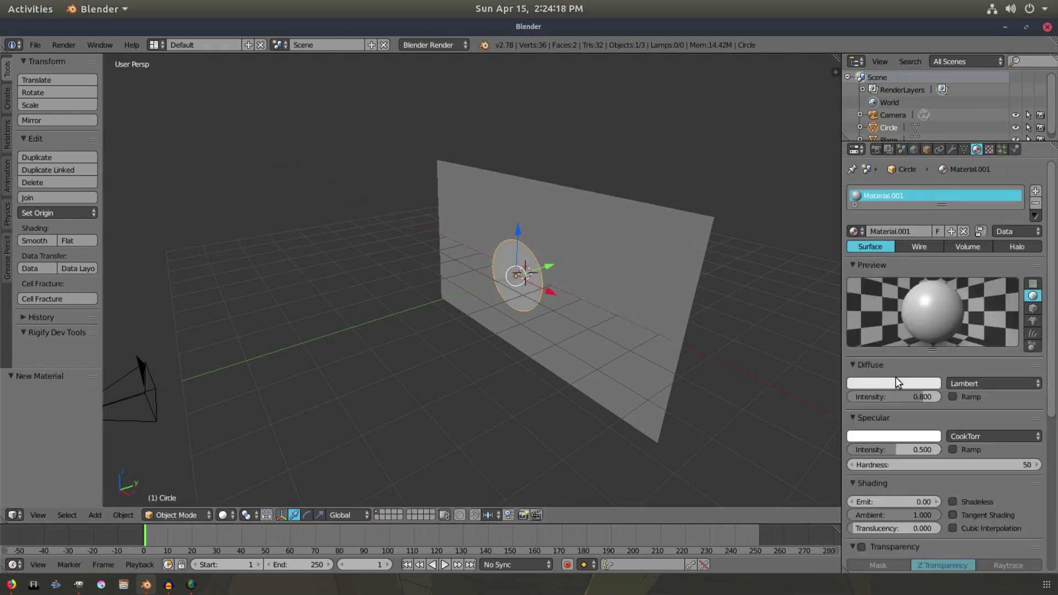
click(428, 46)
click(445, 84)
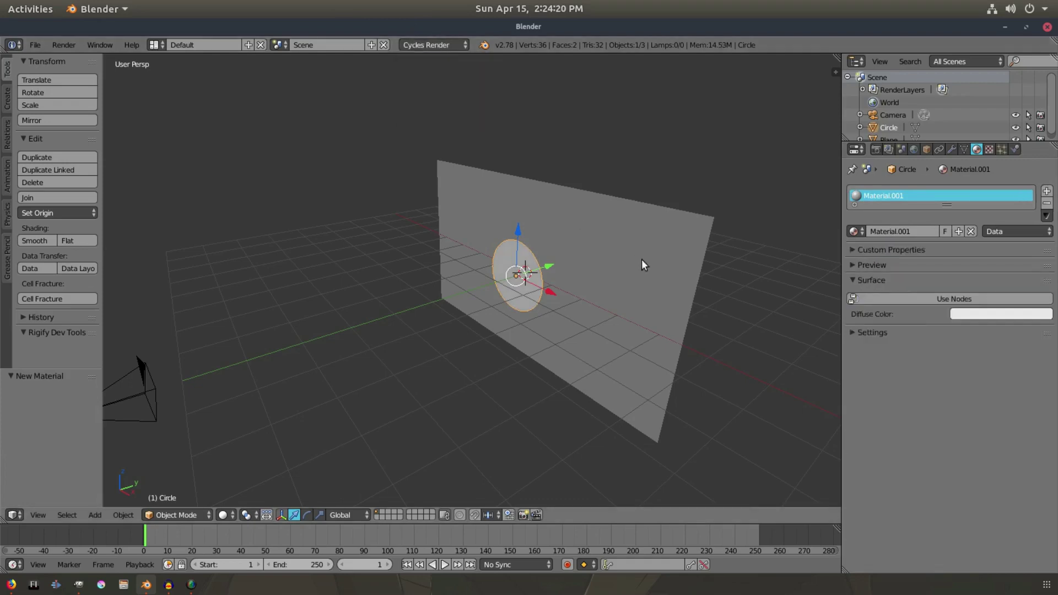
- Assign the existing Material to the plane
click(642, 259)
click(856, 232)
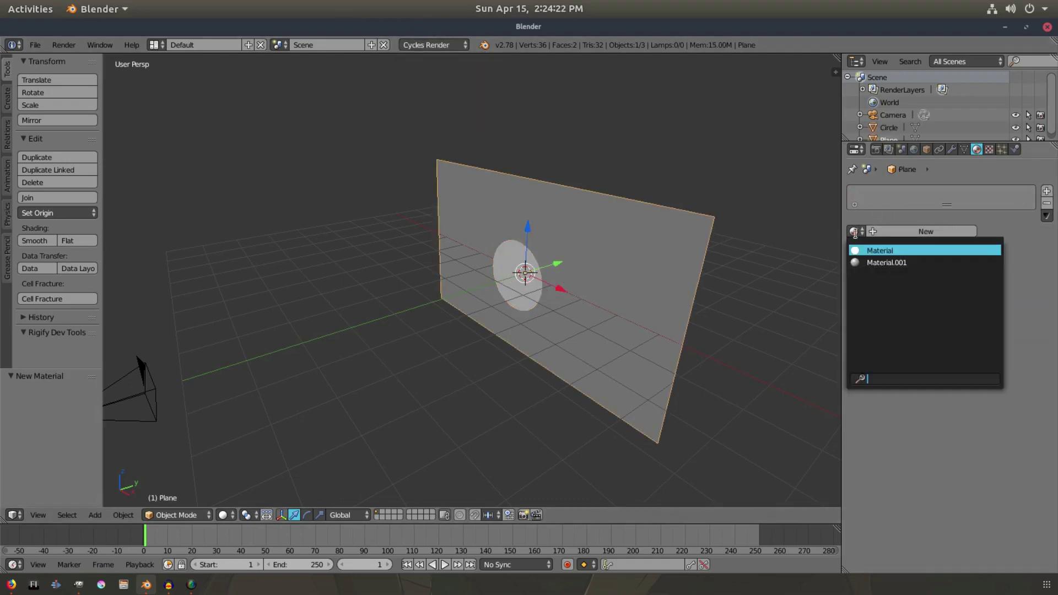
click(880, 250)
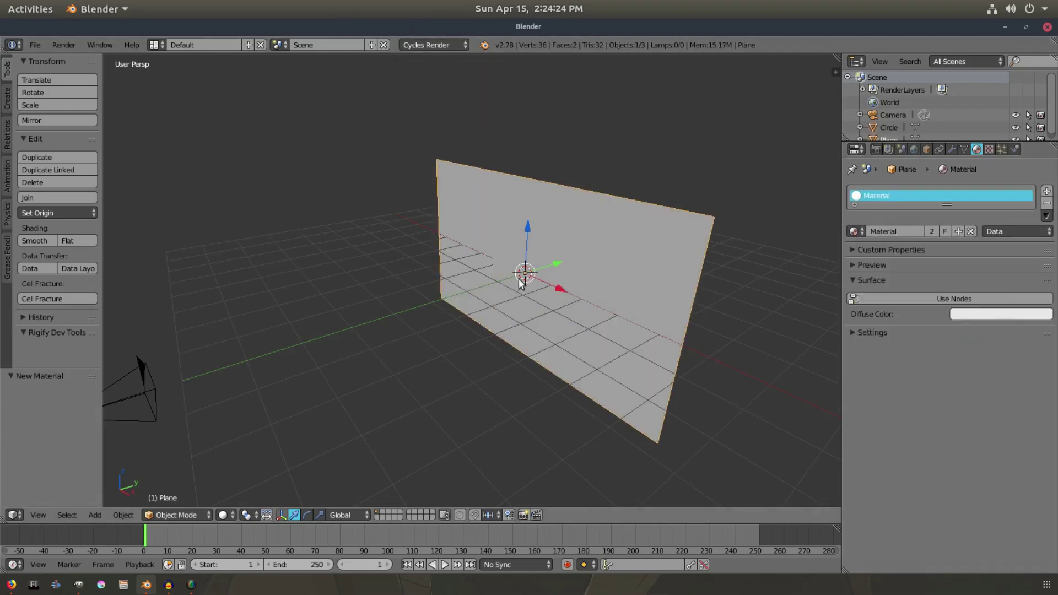
- Enable Use Nodes on the circle's Material.001 and set its Surface to Holdout
right_click(518, 278)
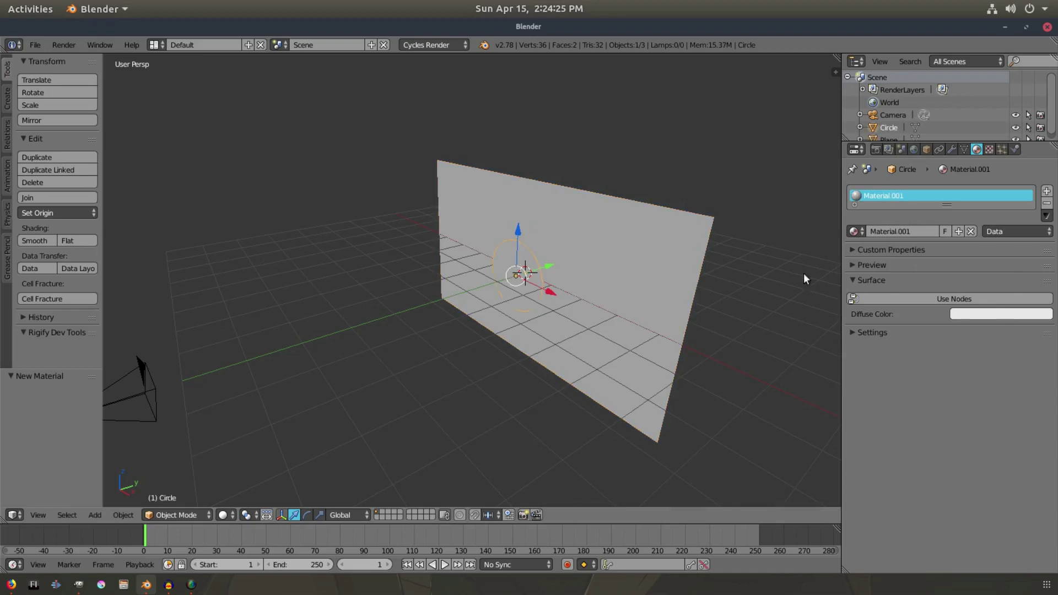
click(983, 298)
scroll(646, 344, up, 2)
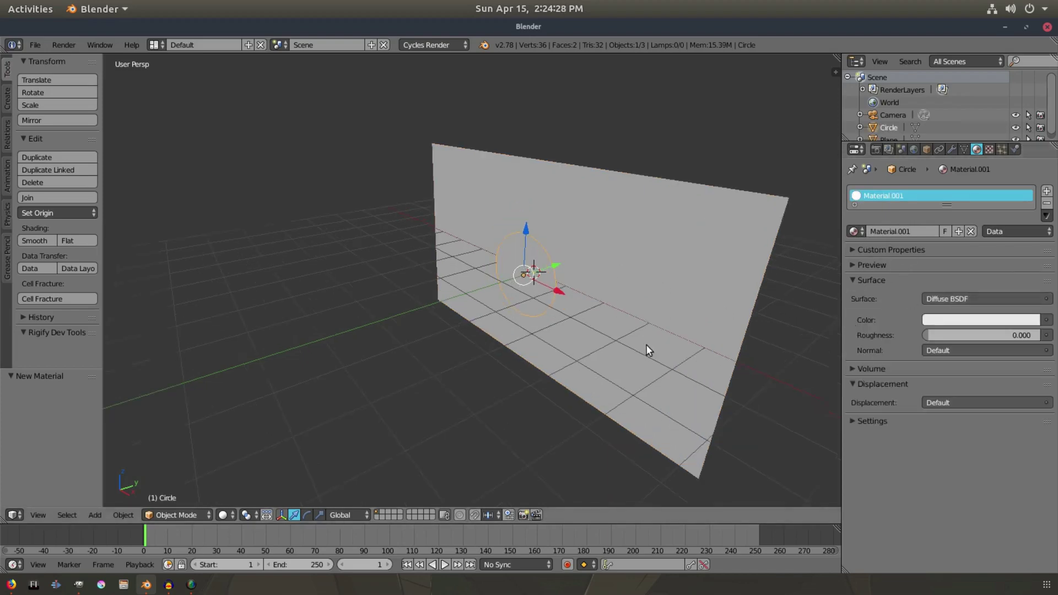
scroll(621, 282, up, 1)
middle_drag(621, 282, 634, 284)
click(979, 299)
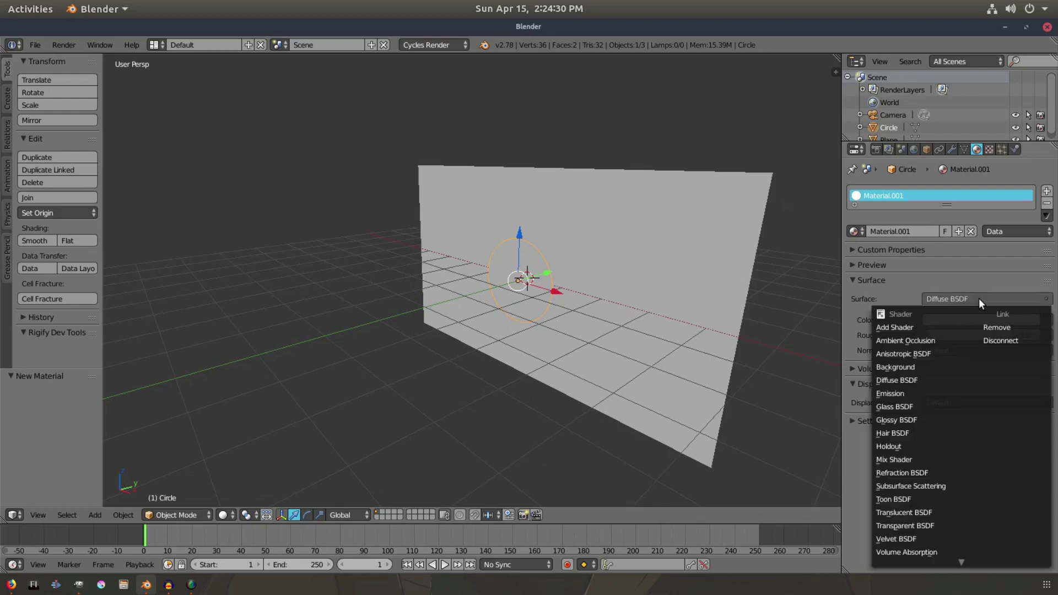
click(924, 447)
middle_drag(530, 265, 555, 267)
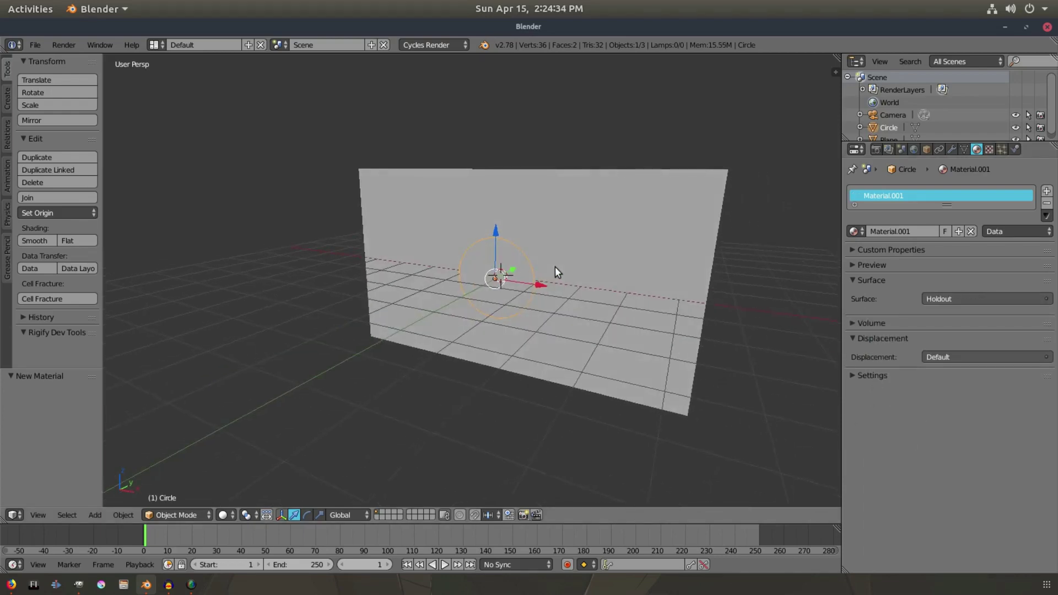
key(KP_0)
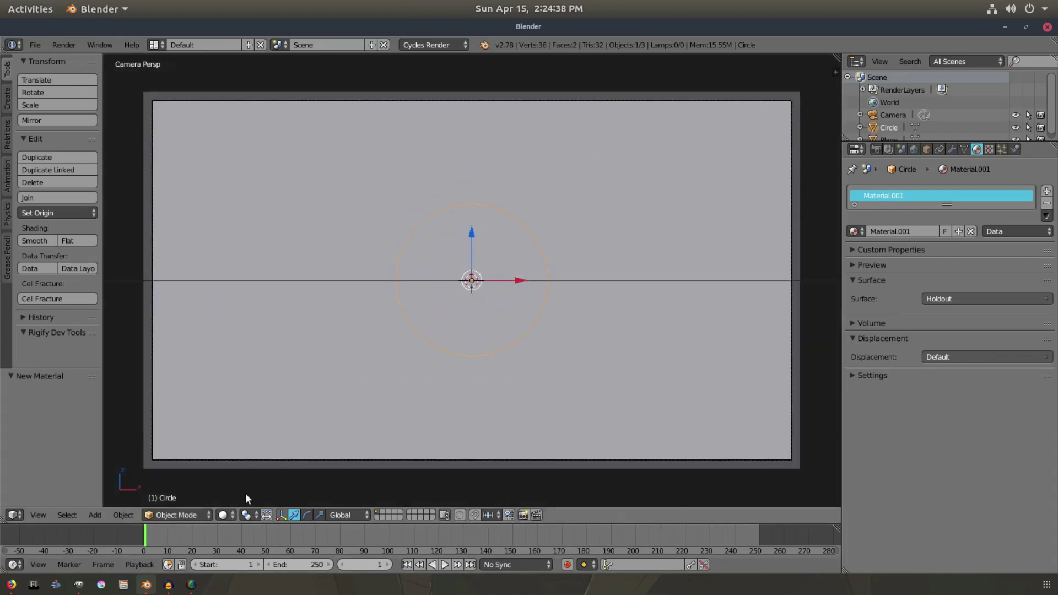
- Switch the viewport to Rendered shading, then open the Render properties' Film panel
click(225, 516)
click(254, 431)
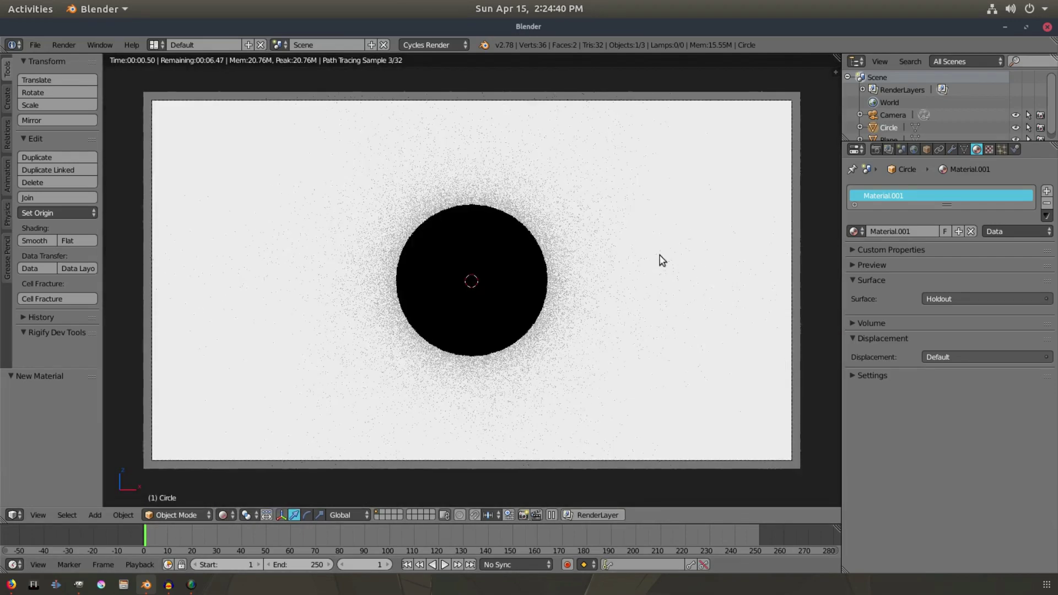
key(g)
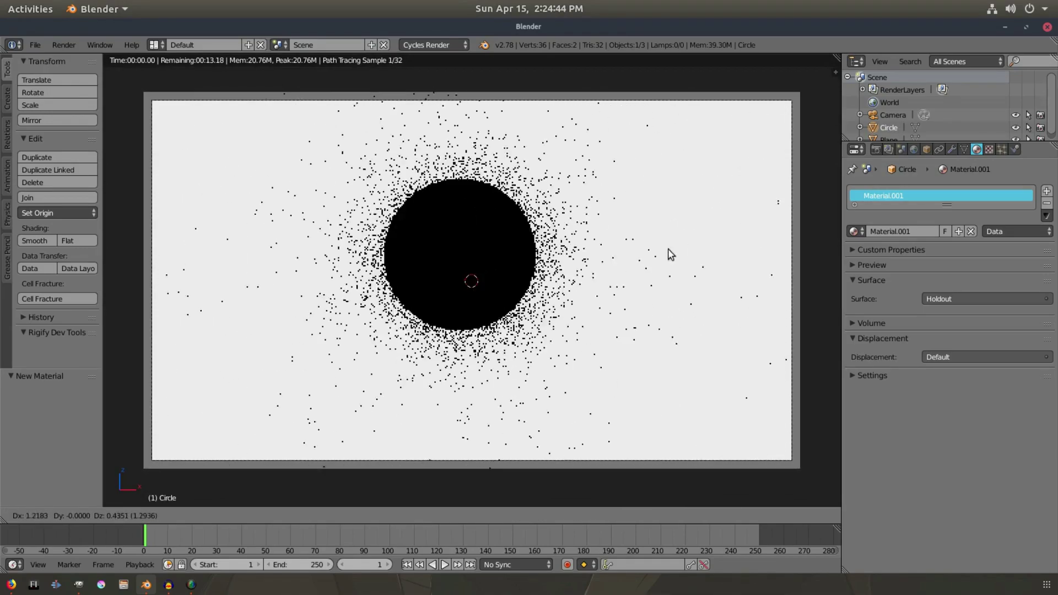
right_click(653, 292)
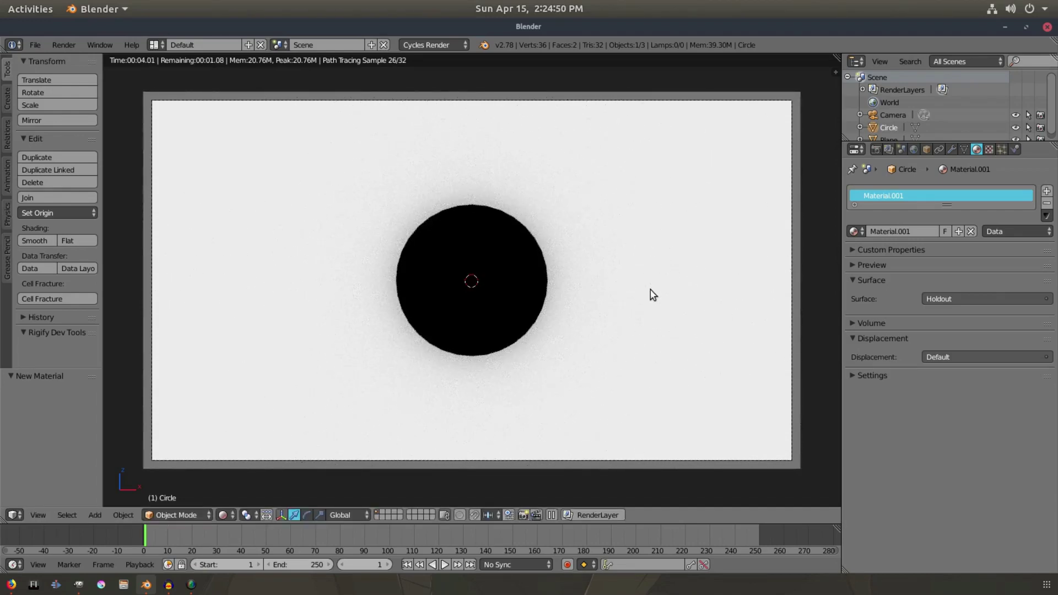
click(880, 146)
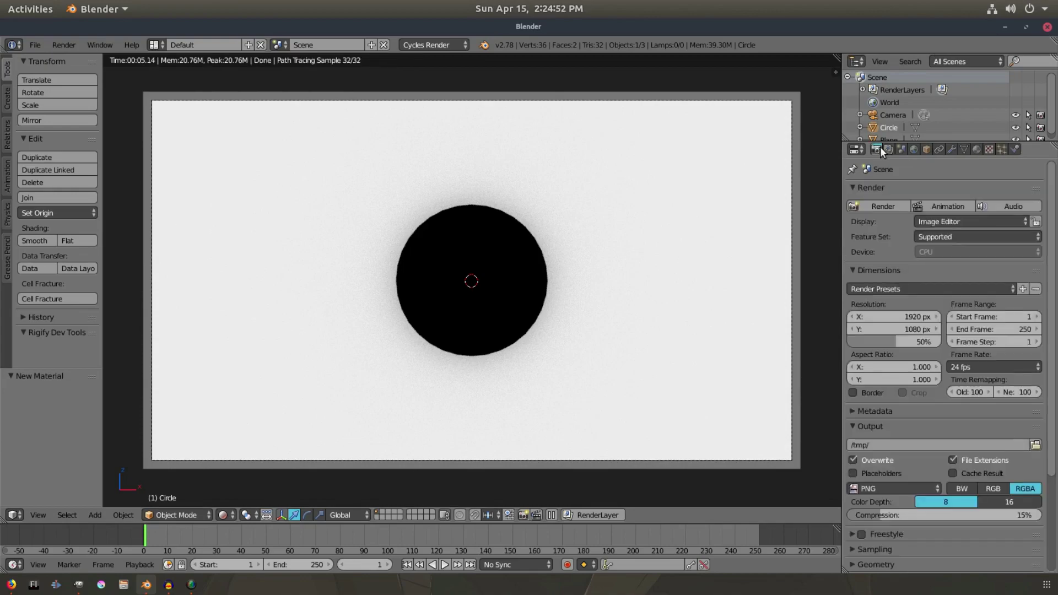
scroll(942, 382, down, 5)
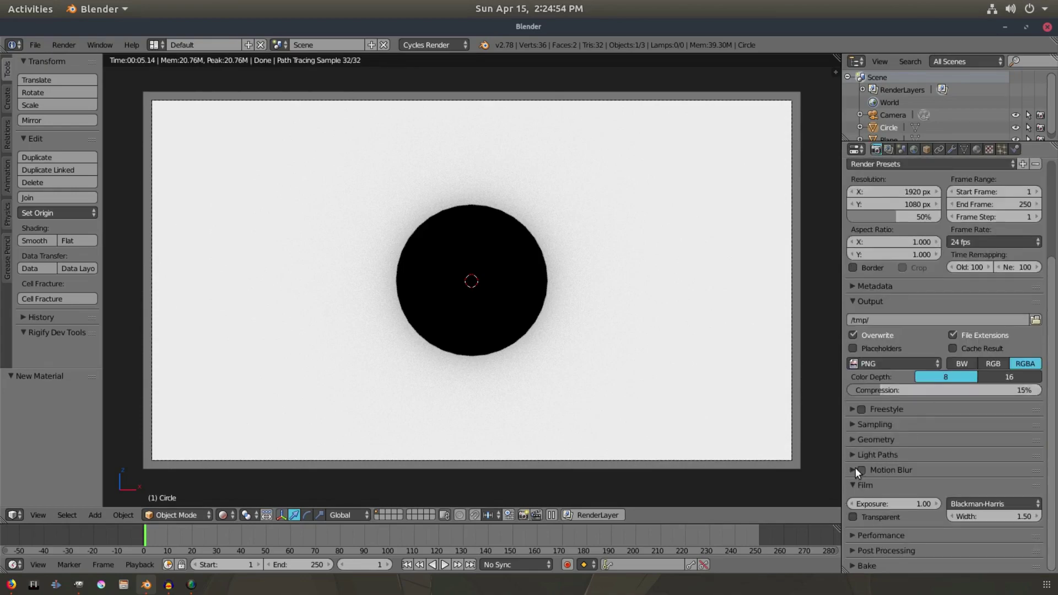
- Enable Film Transparent and view the checkered hole in the plane through the camera
click(855, 517)
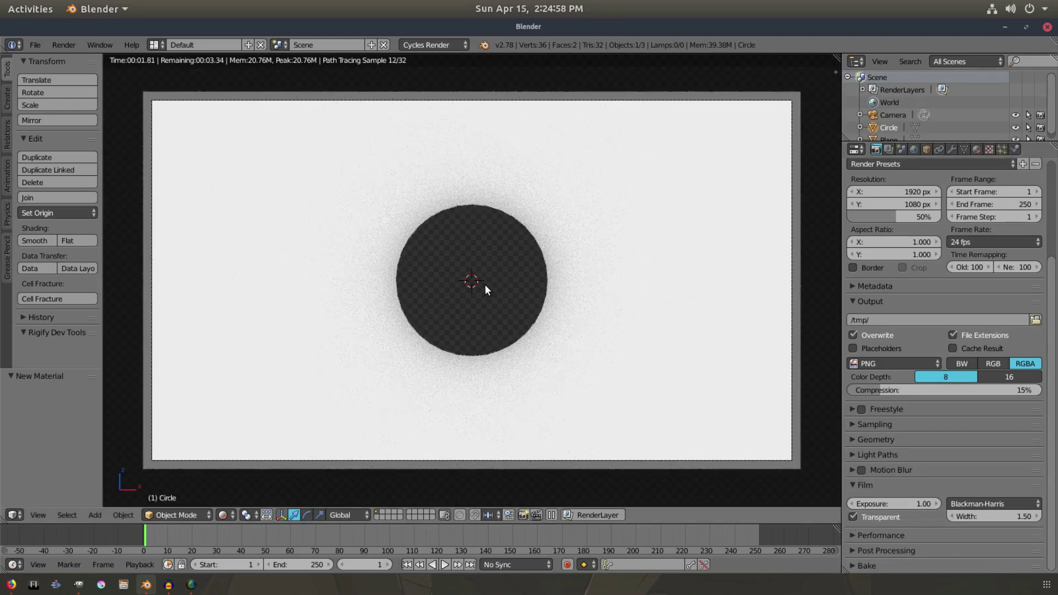
key(g)
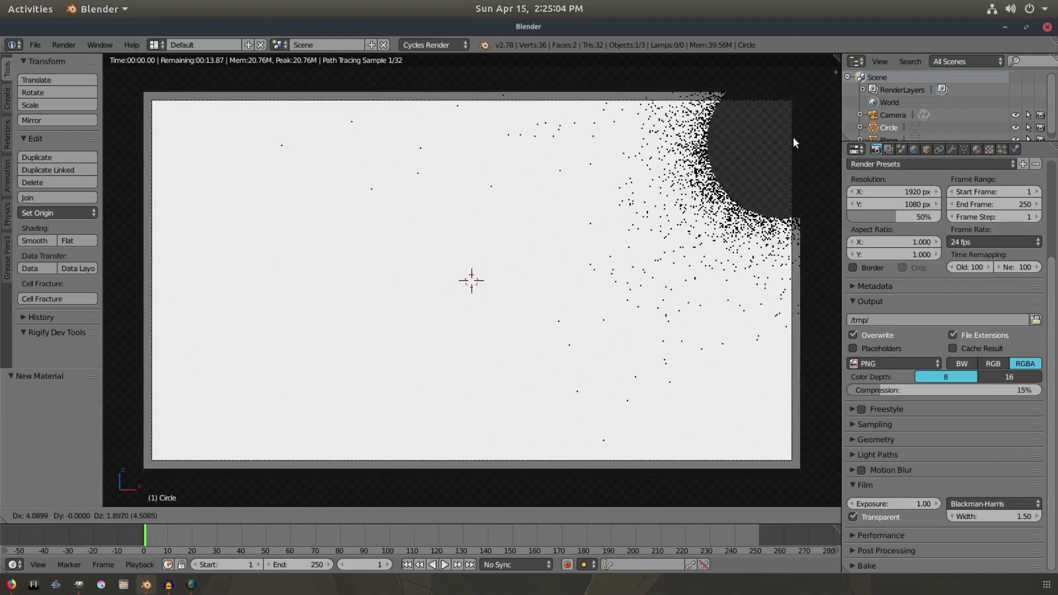
right_click(193, 120)
middle_drag(185, 127, 227, 137)
key(g)
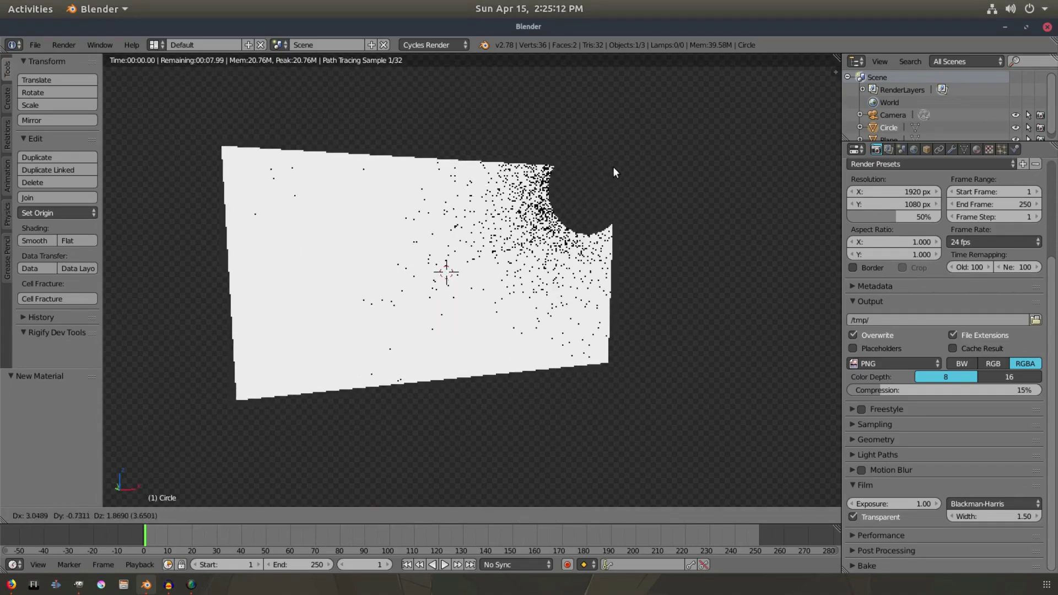
key(Escape)
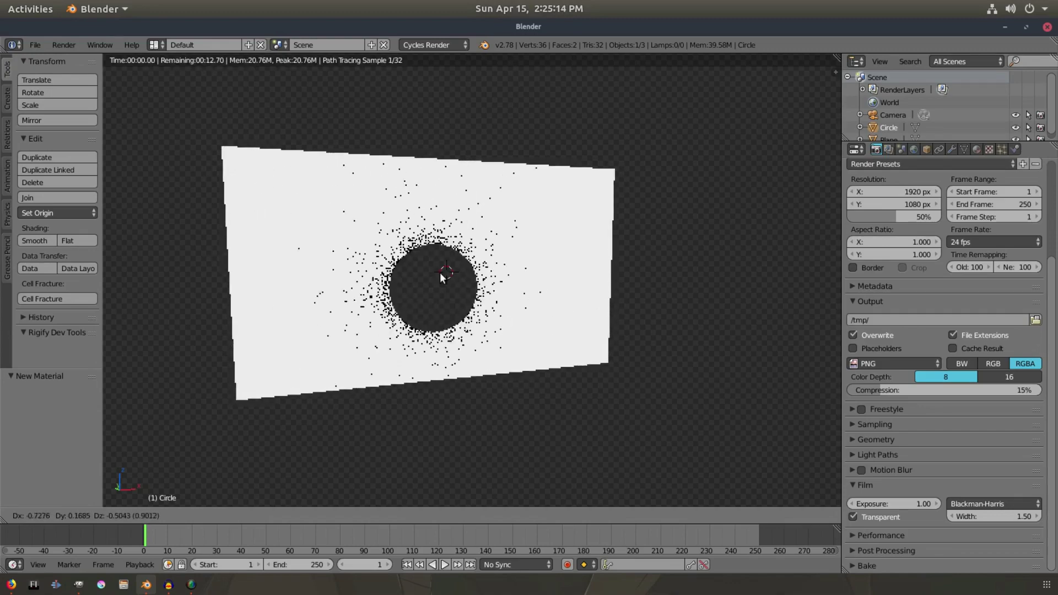
key(KP_0)
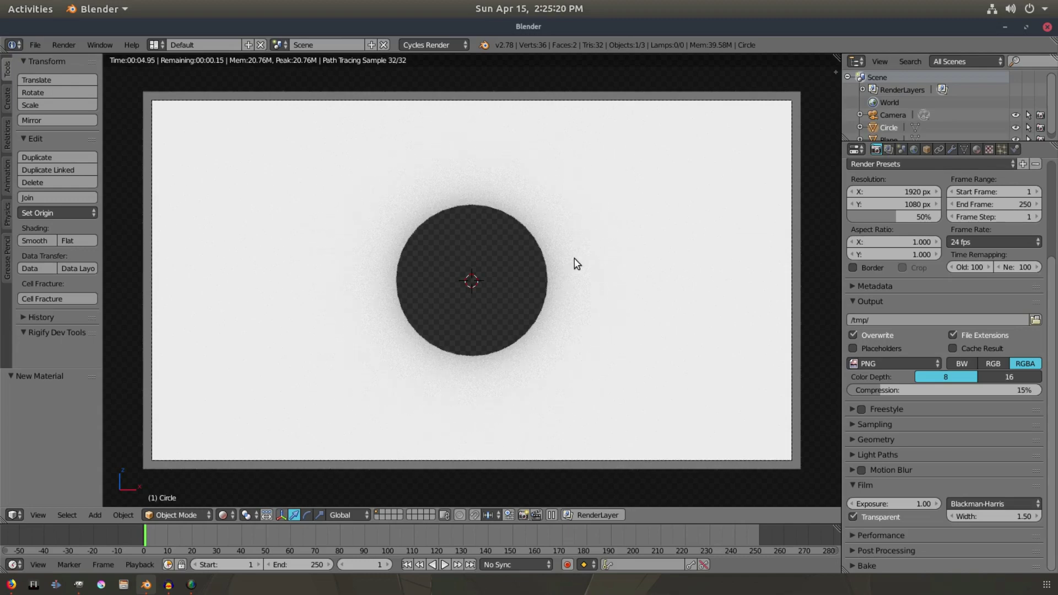
scroll(567, 296, up, 3)
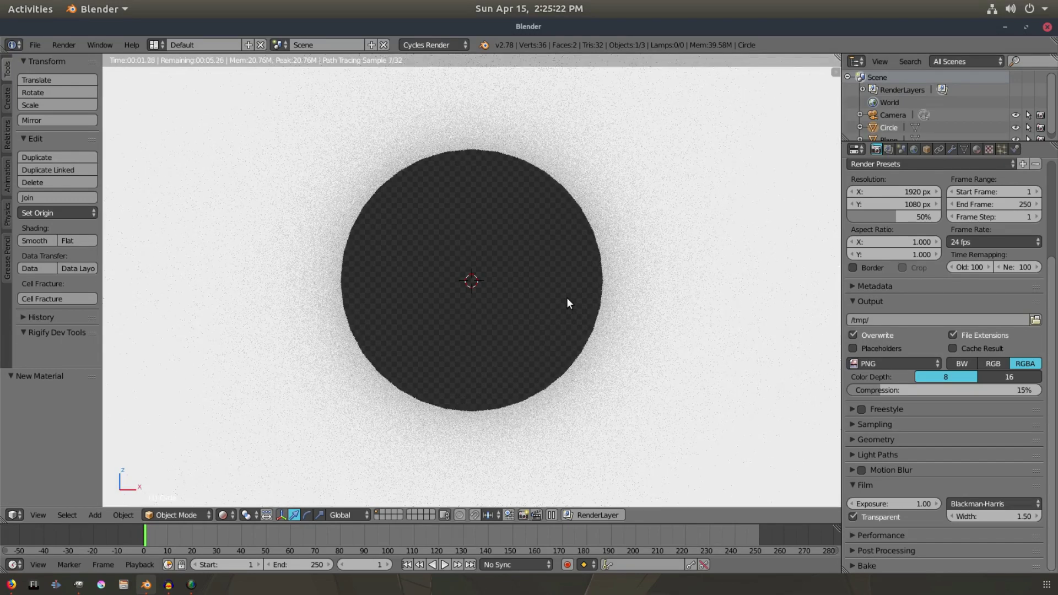
scroll(637, 277, down, 4)
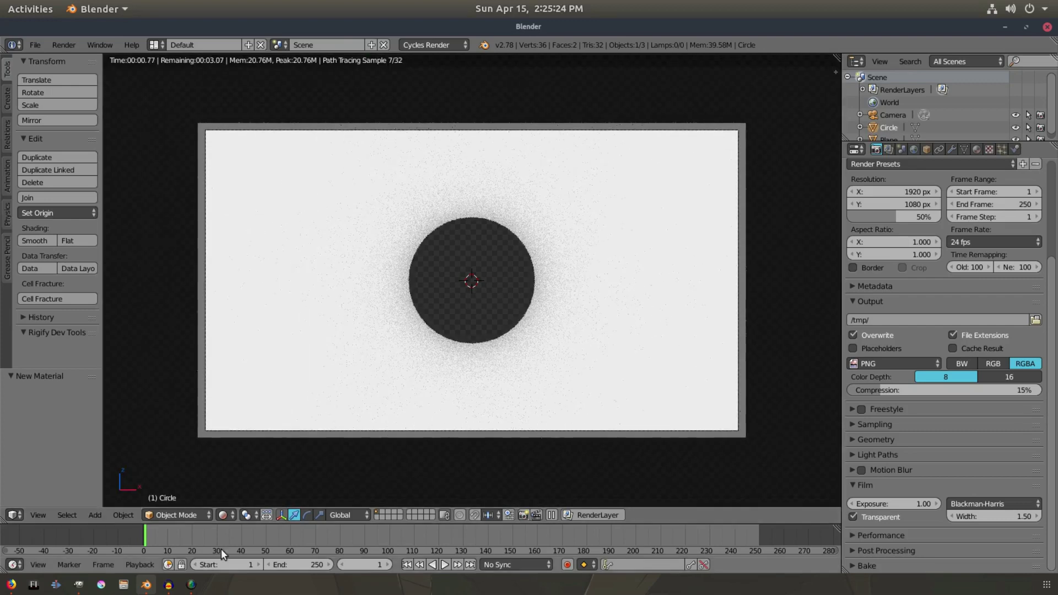
- Set the animation start frame to 0 and switch the viewport to Solid shading
click(196, 565)
click(222, 515)
click(246, 447)
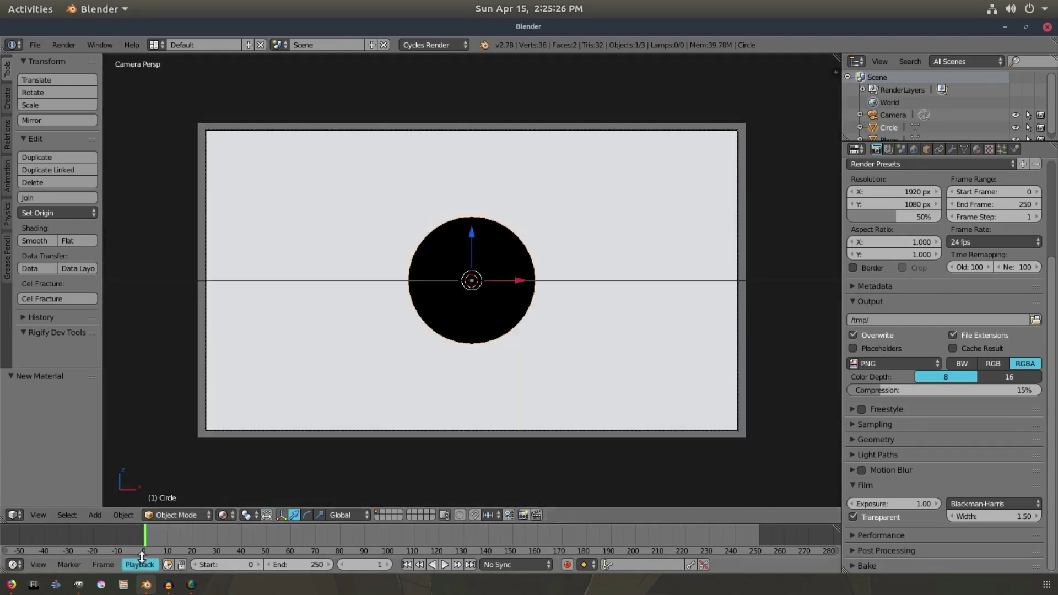
click(143, 534)
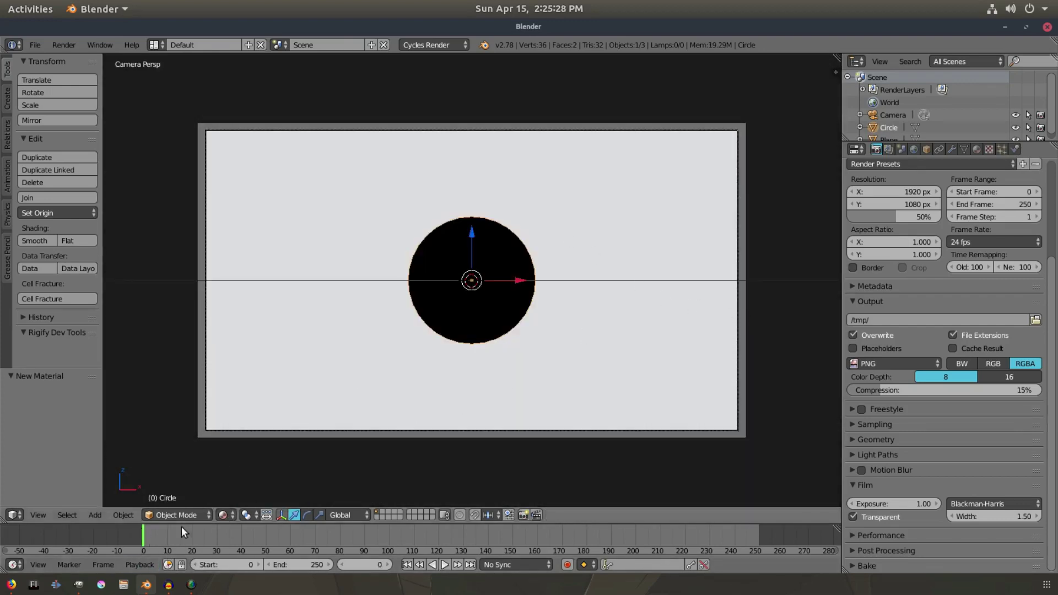
- Insert a Scaling keyframe on the circle at frame 10
click(168, 530)
key(i)
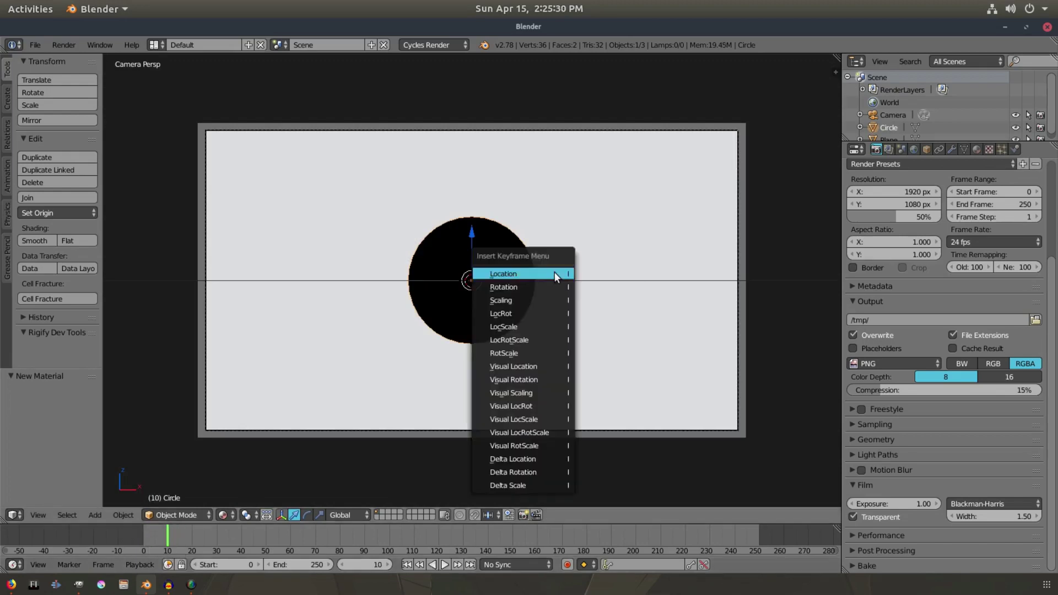
click(552, 300)
key(s)
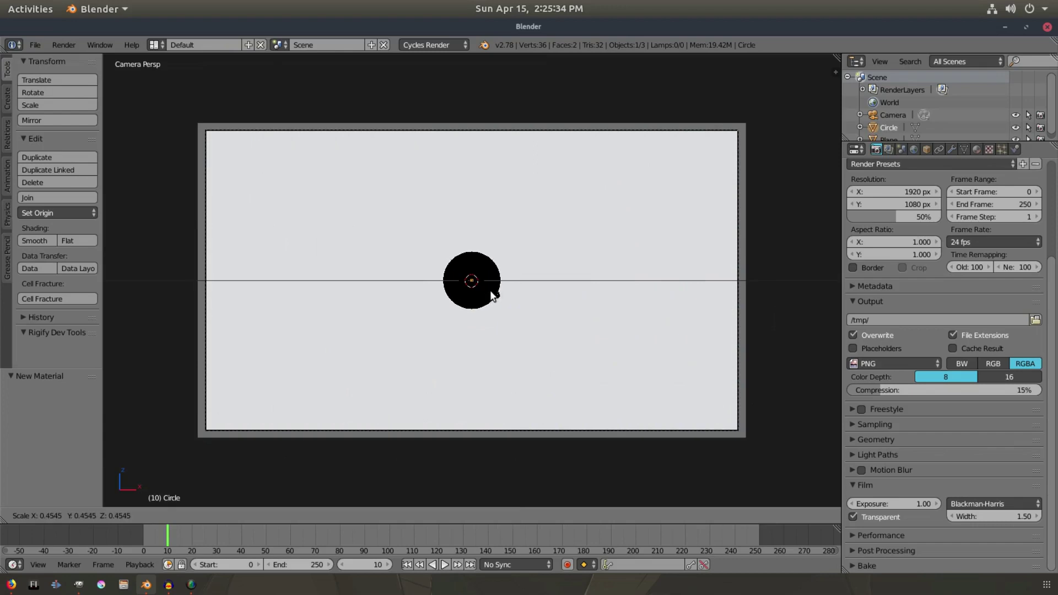
key(0)
key(Return)
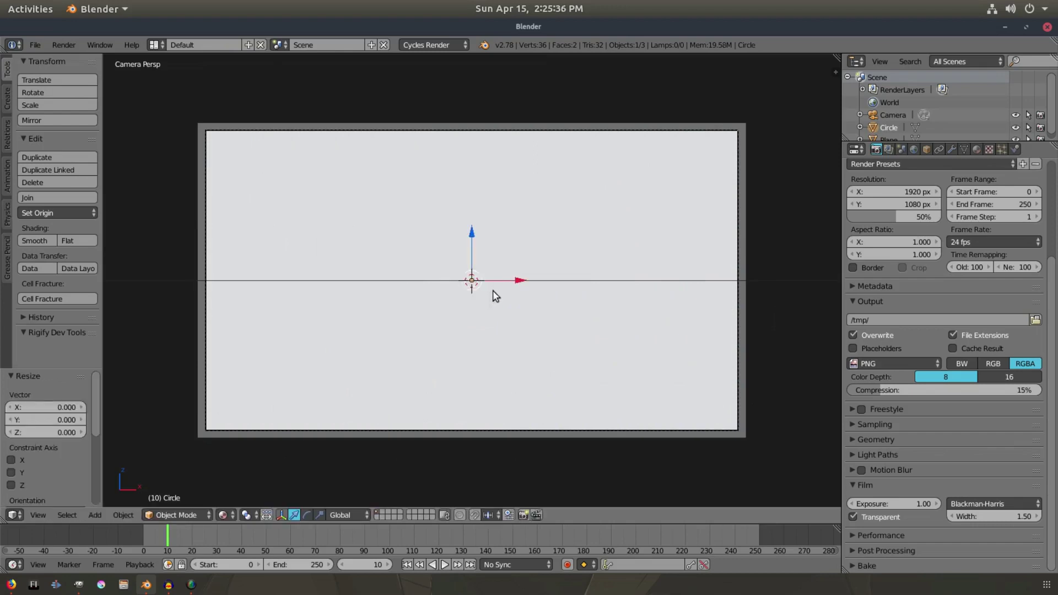
key(ctrl+z)
key(i)
click(499, 312)
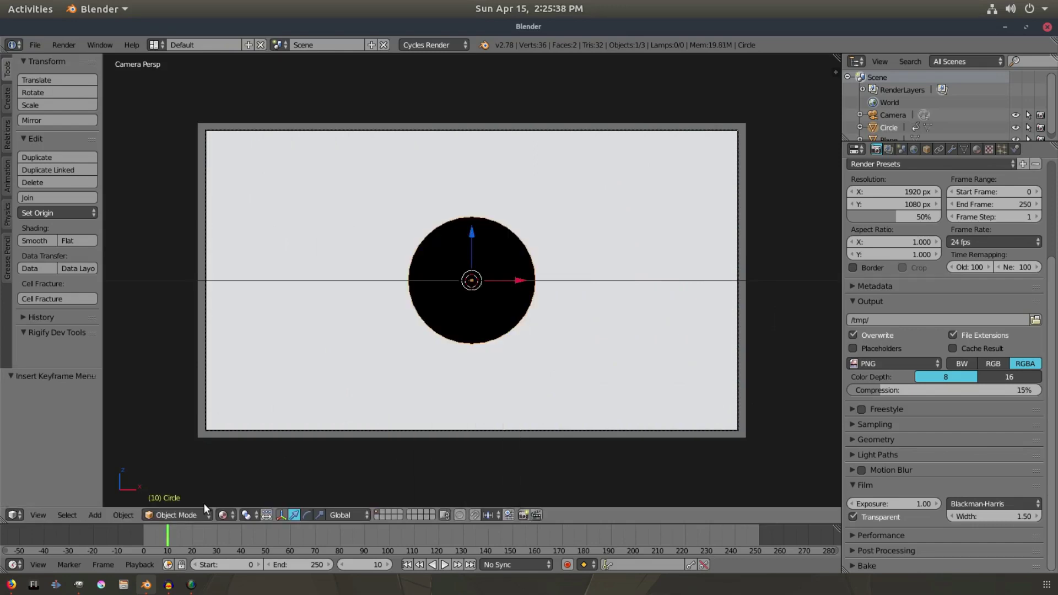
- At frame 0, scale the circle up to fill the camera view and key its scale
click(147, 539)
key(i)
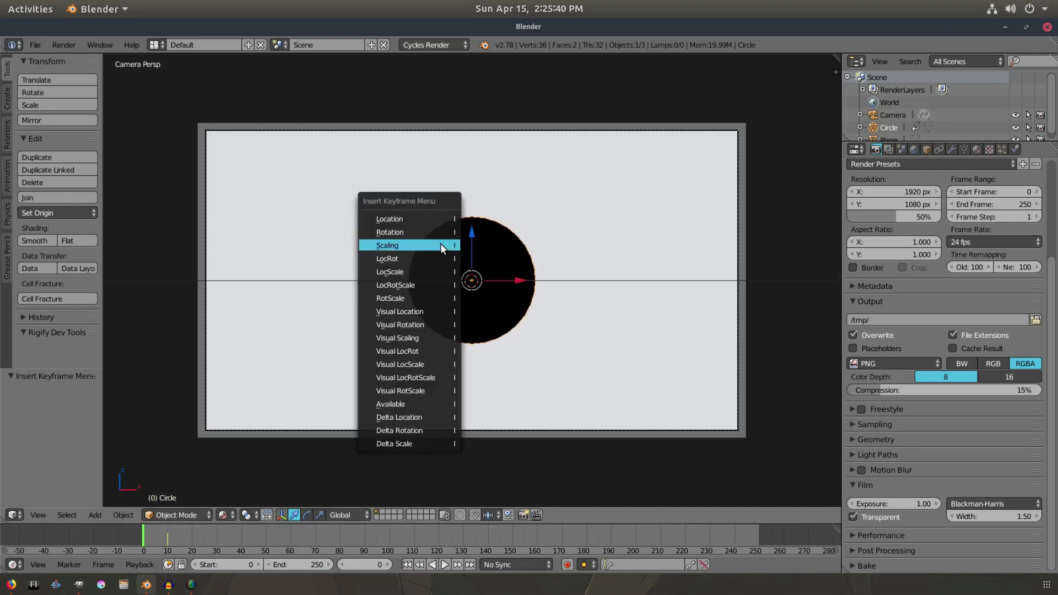
click(441, 243)
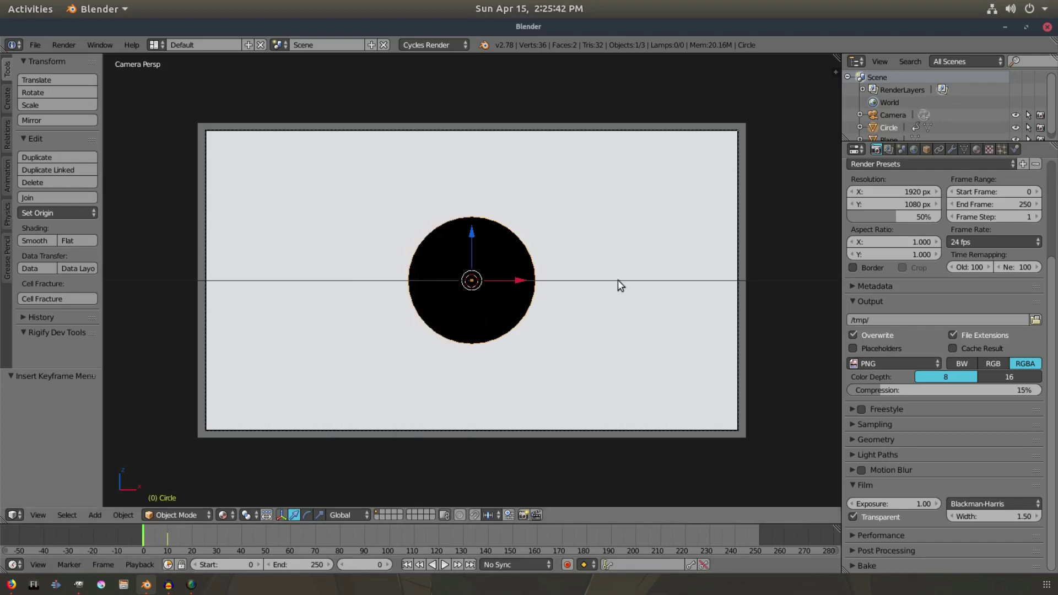
key(s)
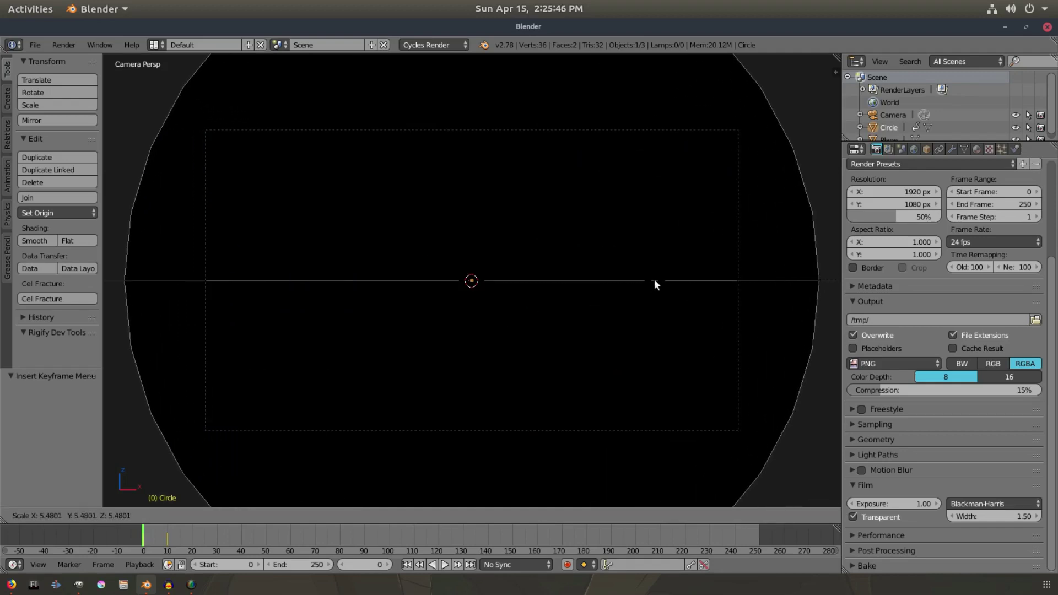
click(654, 279)
key(i)
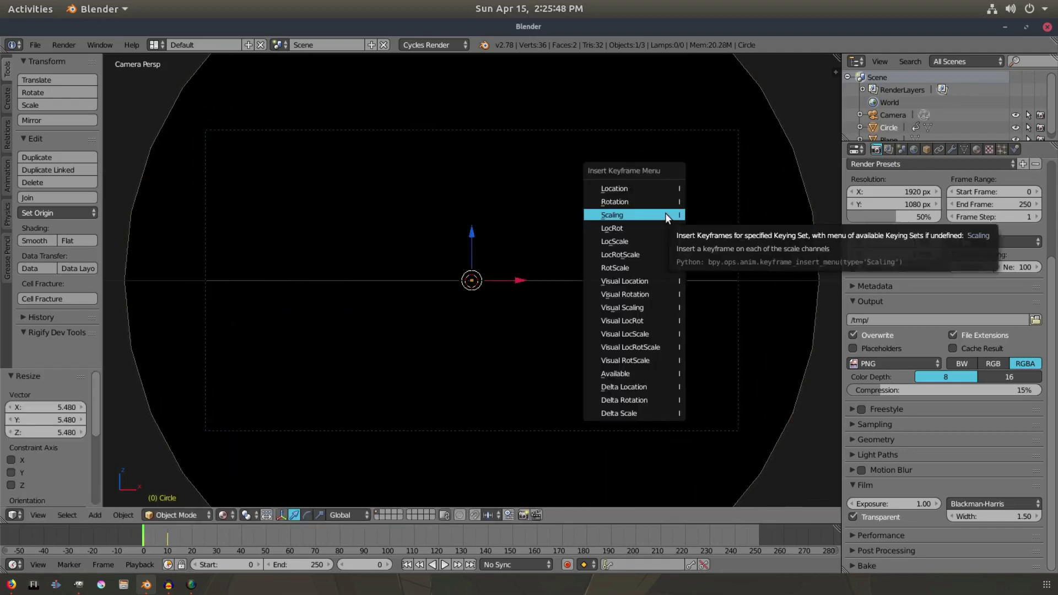
click(666, 215)
key(alt+a)
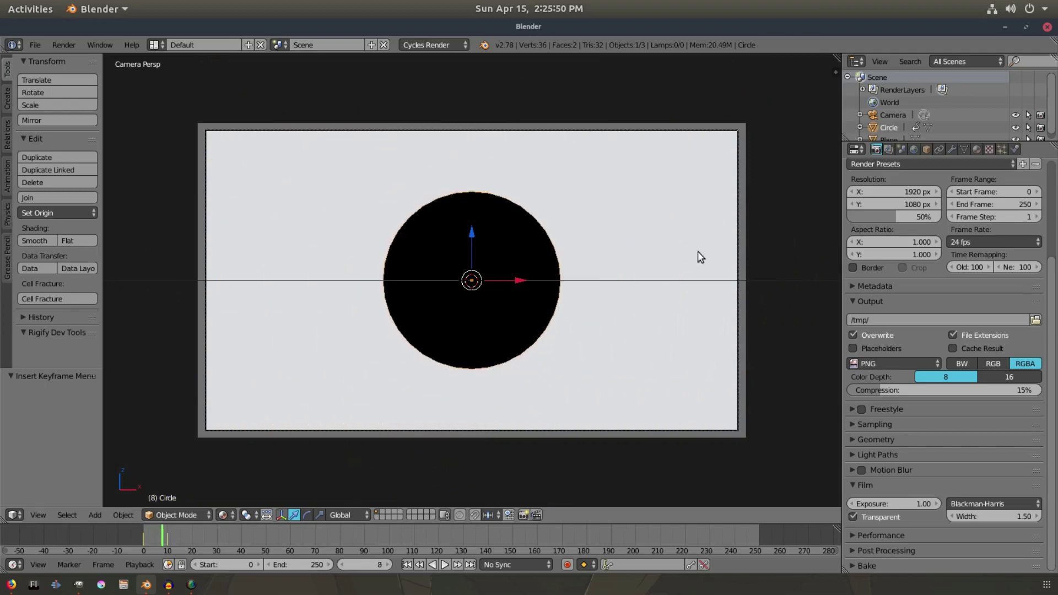
key(alt+a)
- Key the circle's scale at 0 on frame 10, then play it back in Rendered shading
key(s)
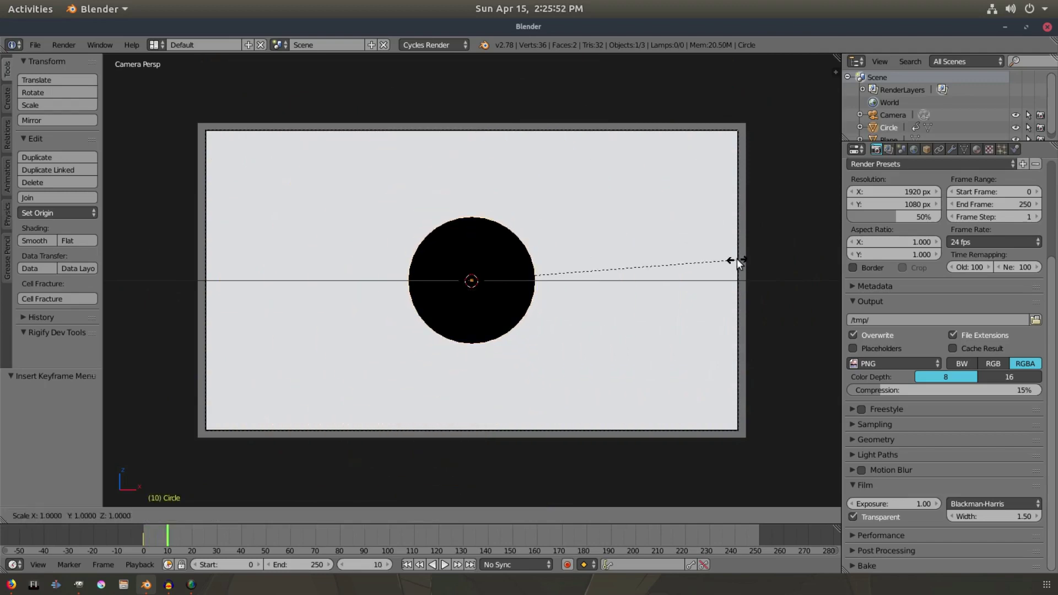
key(0)
key(Return)
key(i)
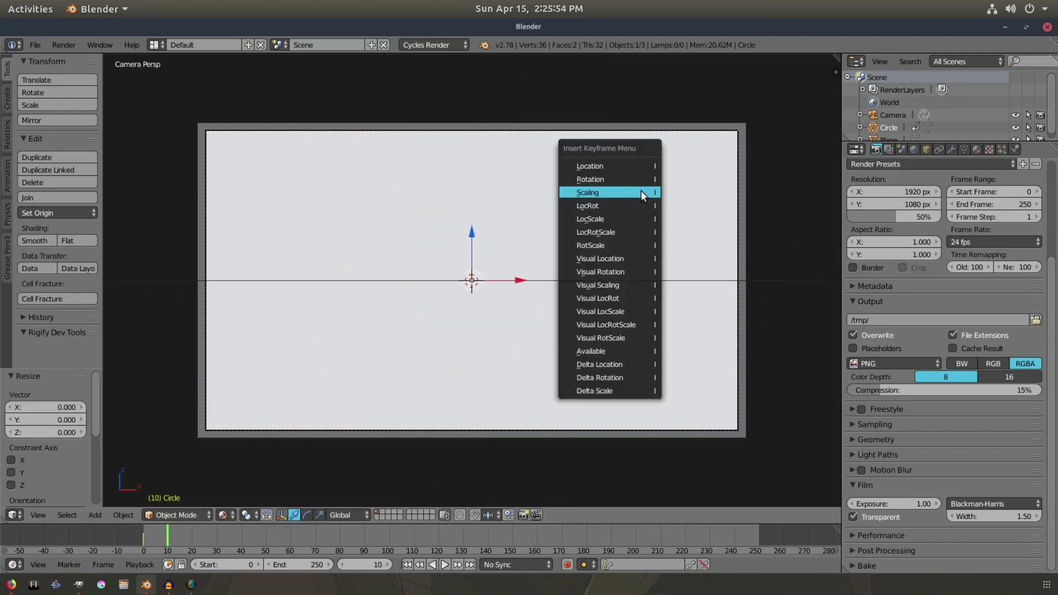
click(642, 193)
key(shift+Left)
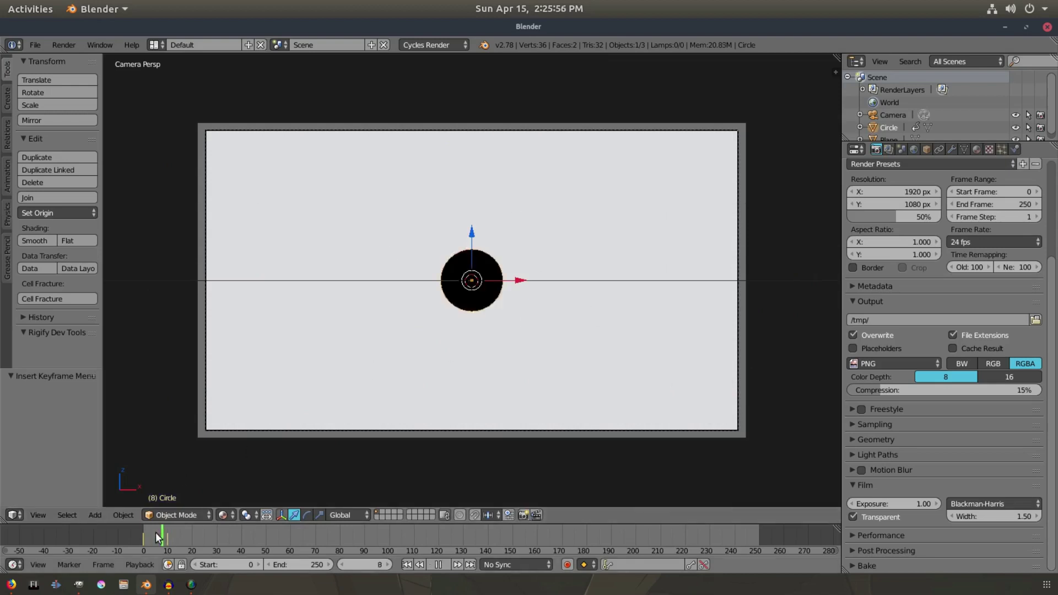
key(alt+a)
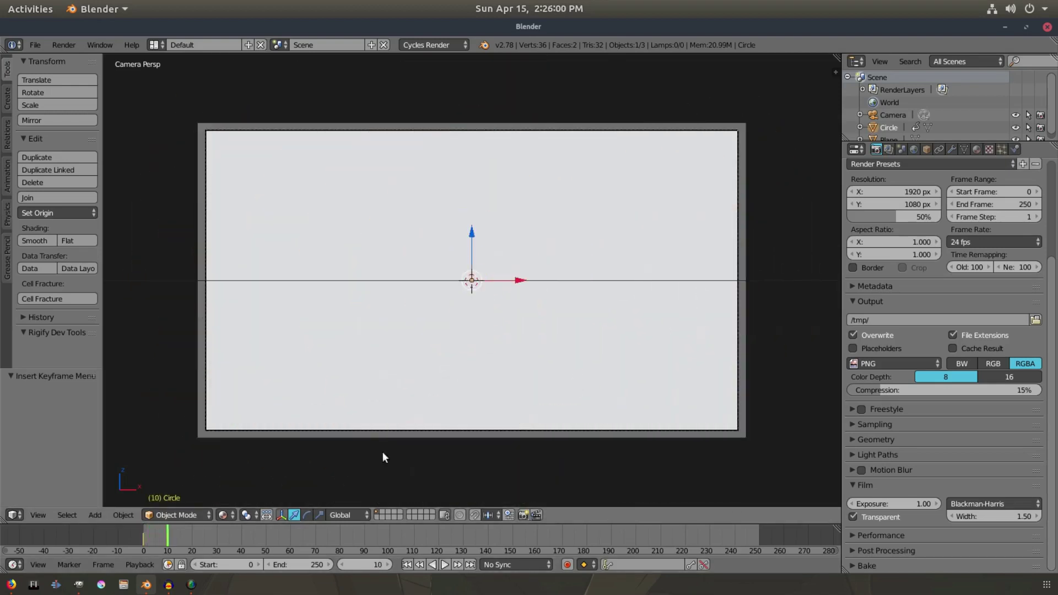
click(223, 516)
click(241, 434)
- Play through the rendered animation and stop at frame 7, mid-shrink
key(Escape)
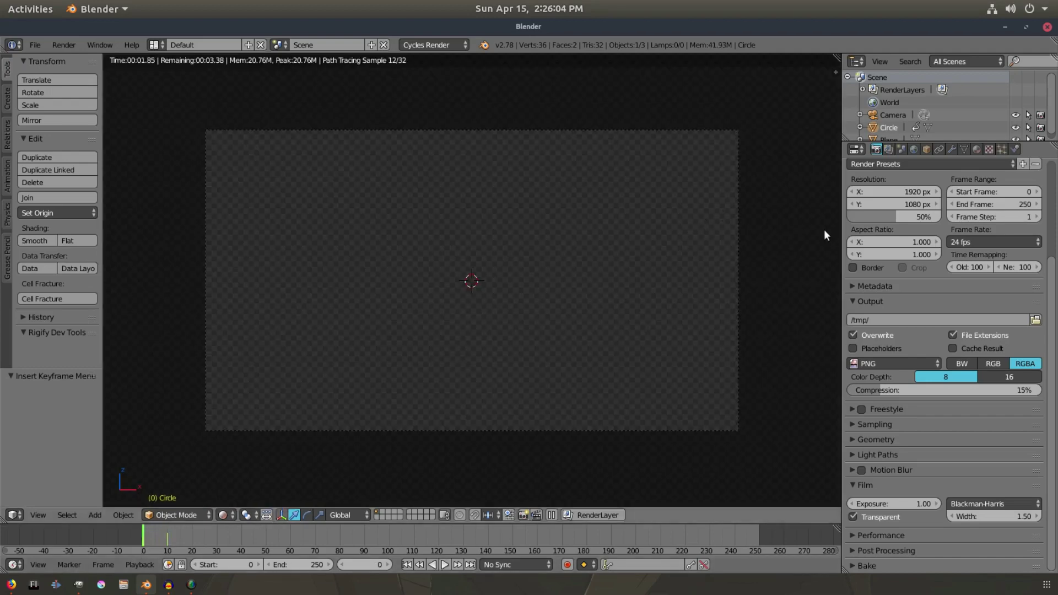
key(alt+a)
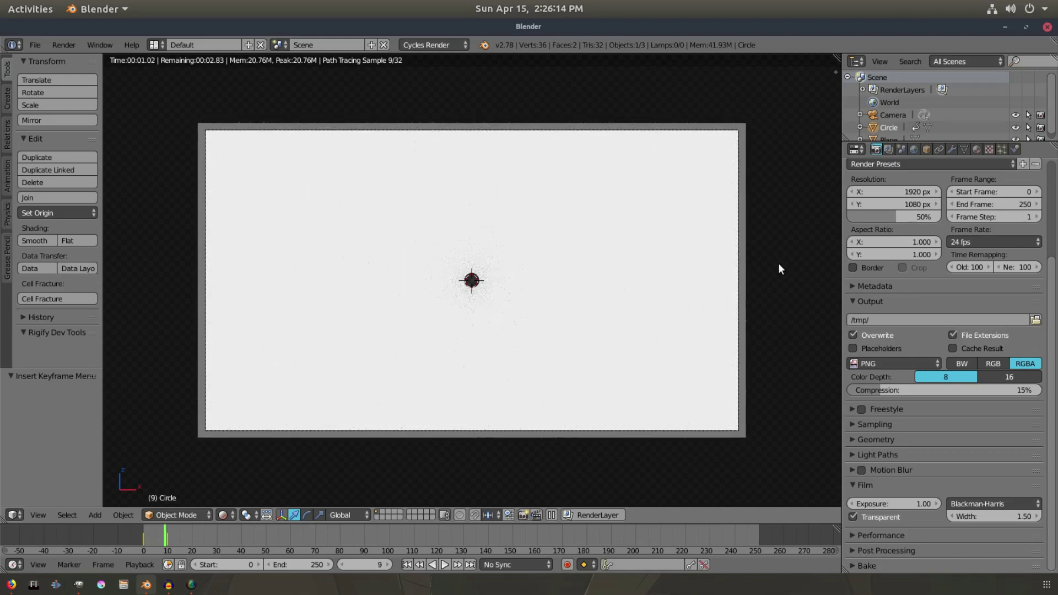
key(Left)
key(Left)
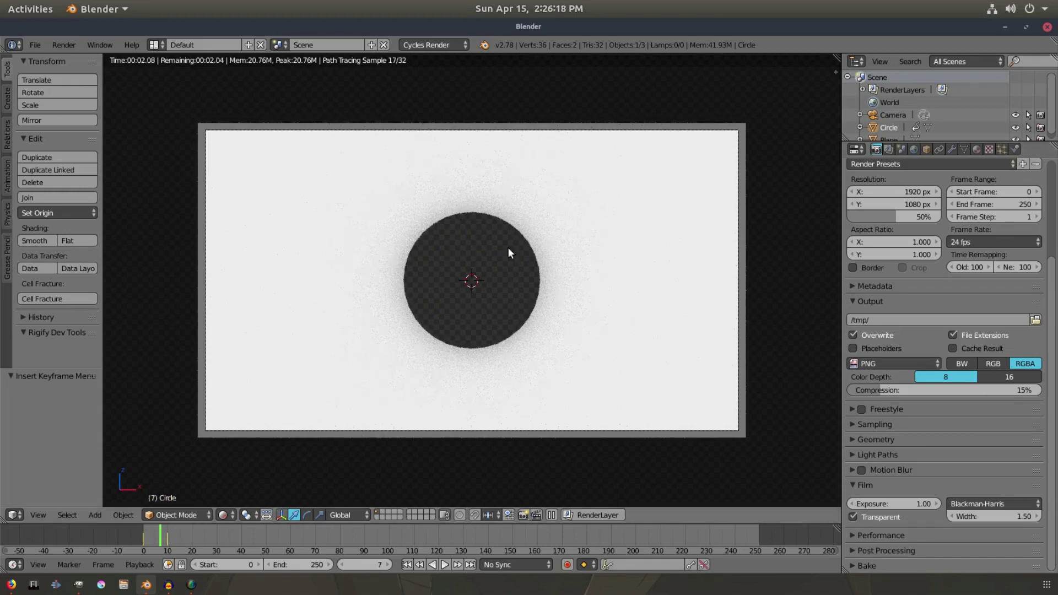
scroll(509, 252, up, 3)
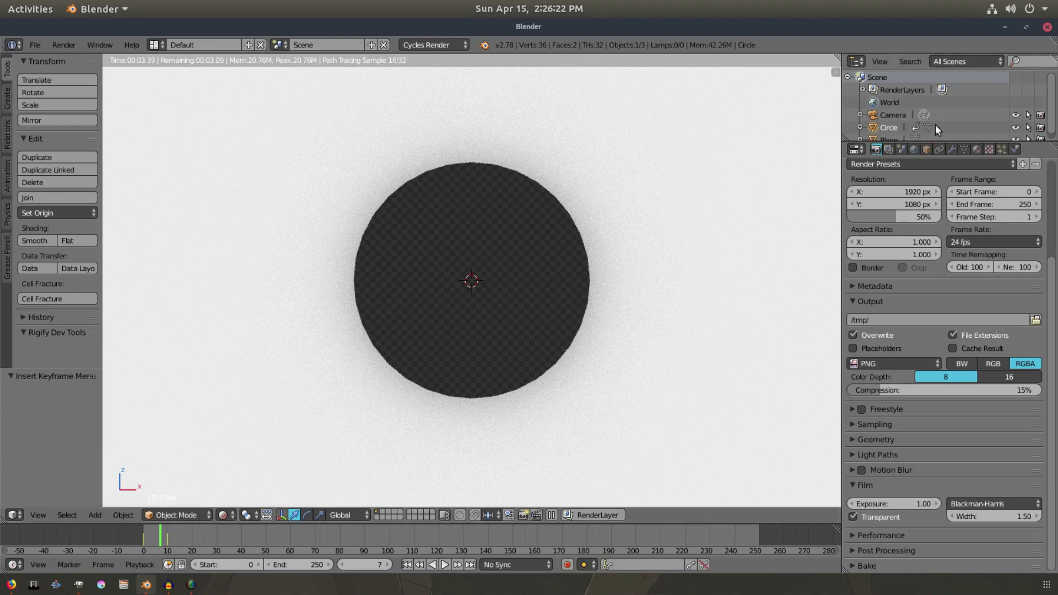
- Limit the circle's Cycles ray visibility to Camera only
click(929, 152)
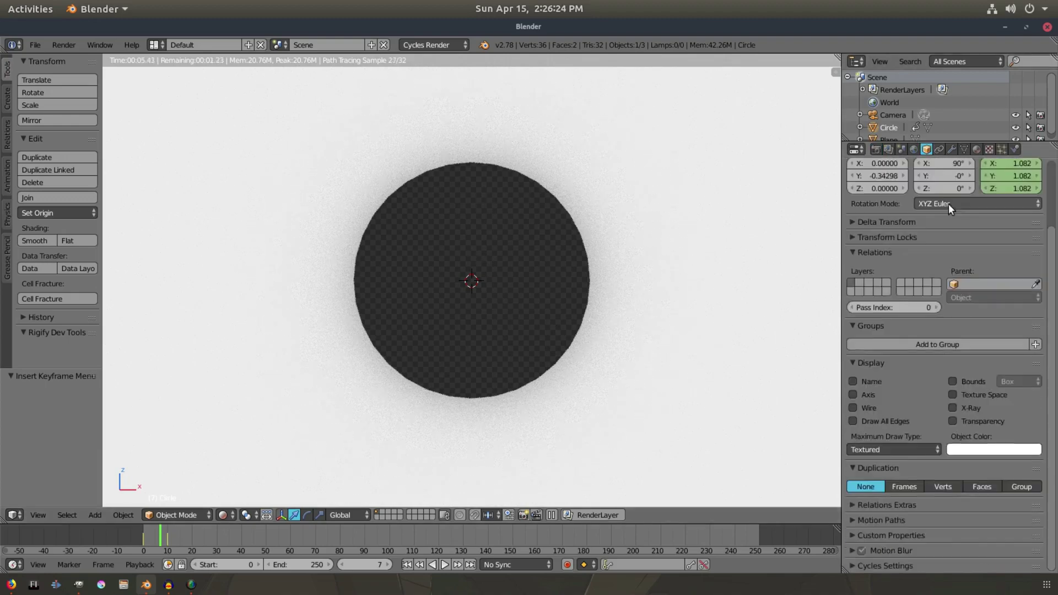
click(889, 565)
scroll(899, 523, down, 4)
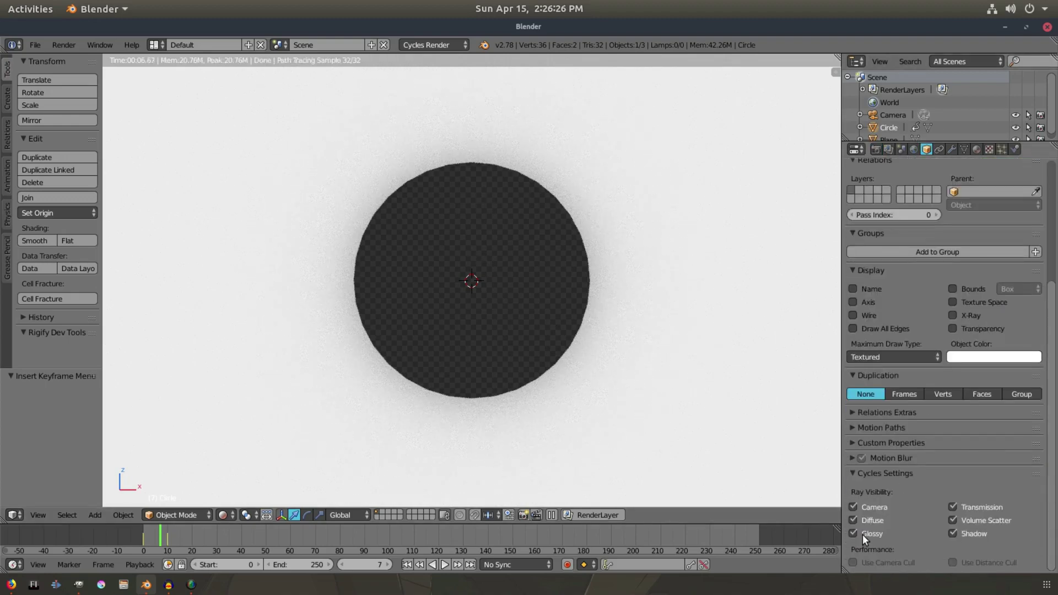
drag(863, 536, 963, 506)
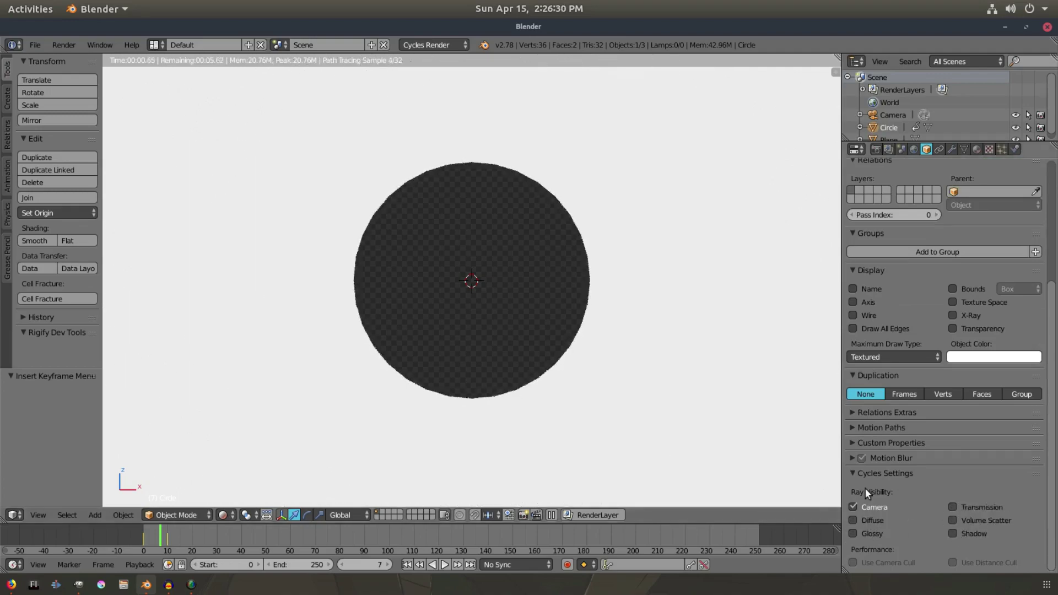
click(856, 507)
click(857, 506)
- Preview the iris animation through the camera from frame 3
key(KP_0)
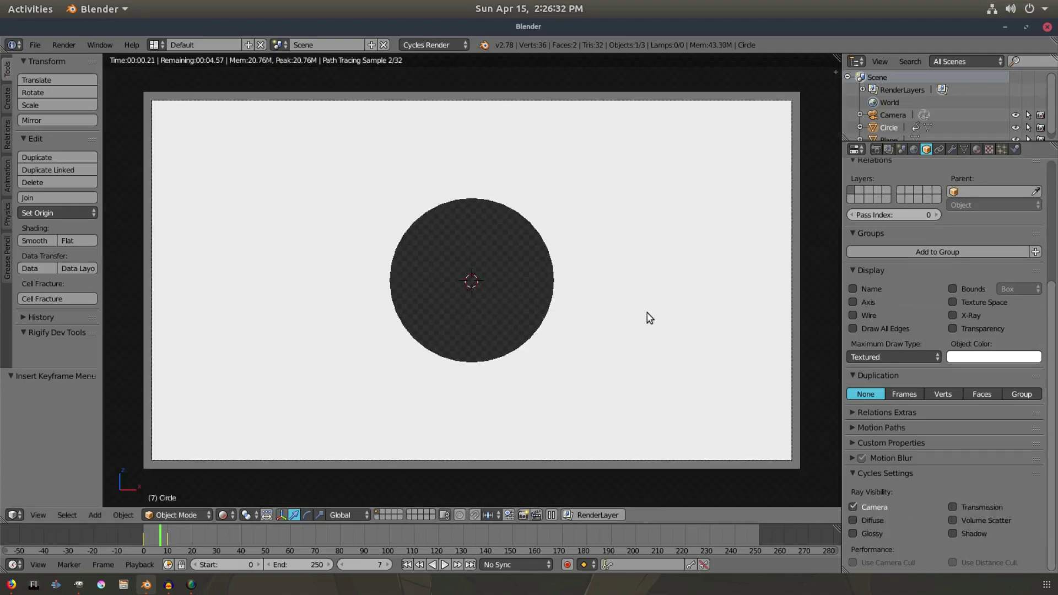
click(152, 528)
key(alt+a)
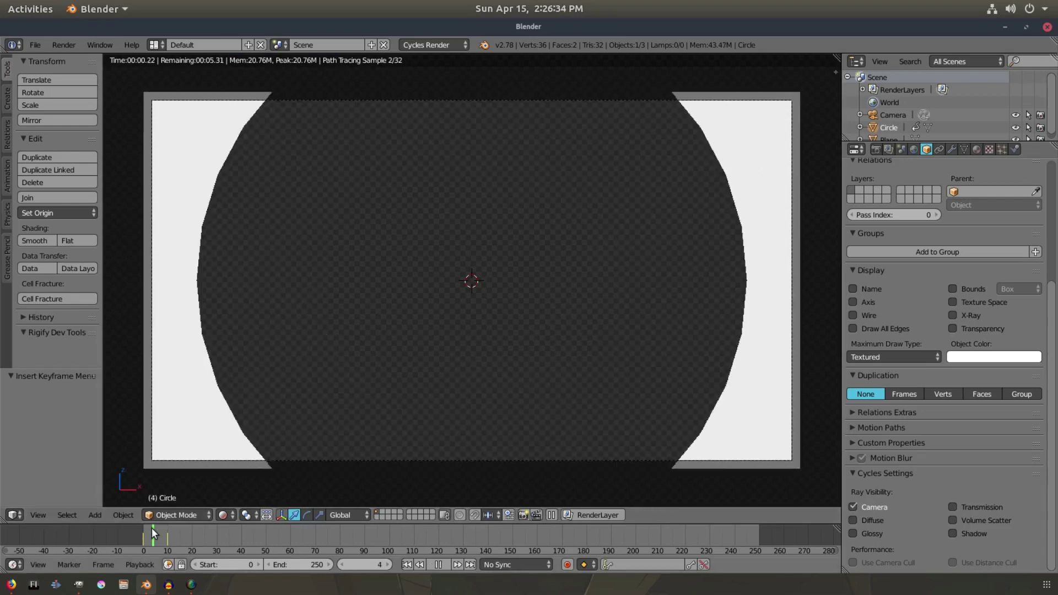
key(Escape)
- Set the camera's Passepartout alpha to 0.906
click(931, 113)
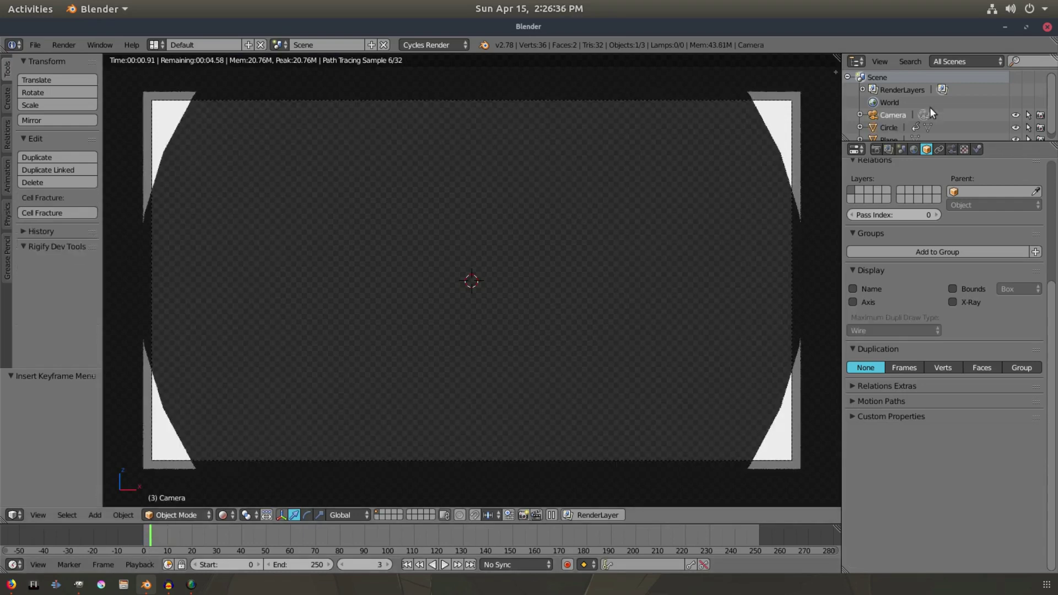
click(953, 150)
drag(1002, 436, 1041, 436)
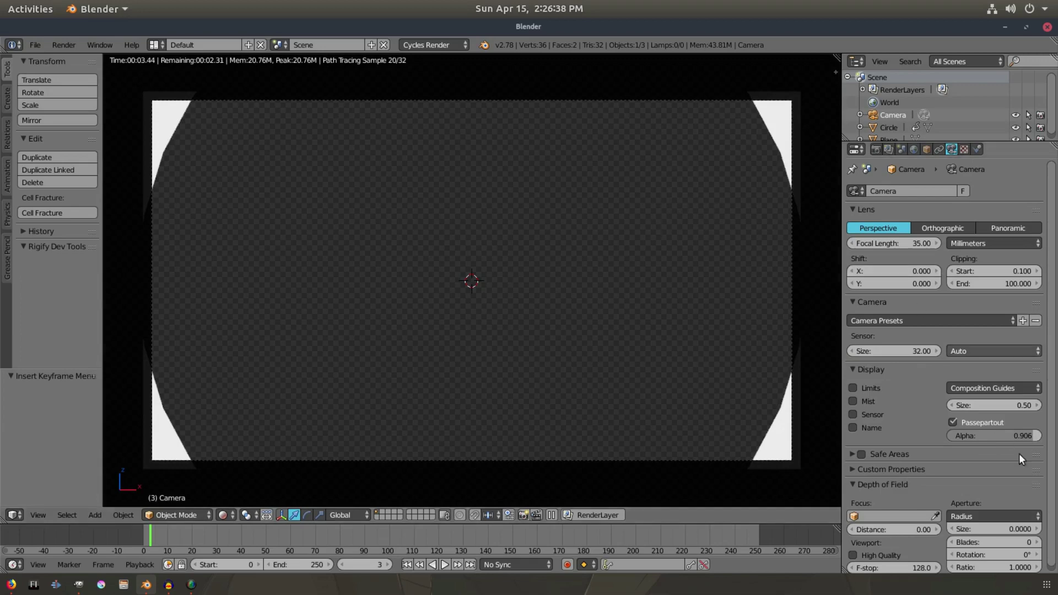
- Reselect the circle and scrub the animation to frame 4
right_click(751, 163)
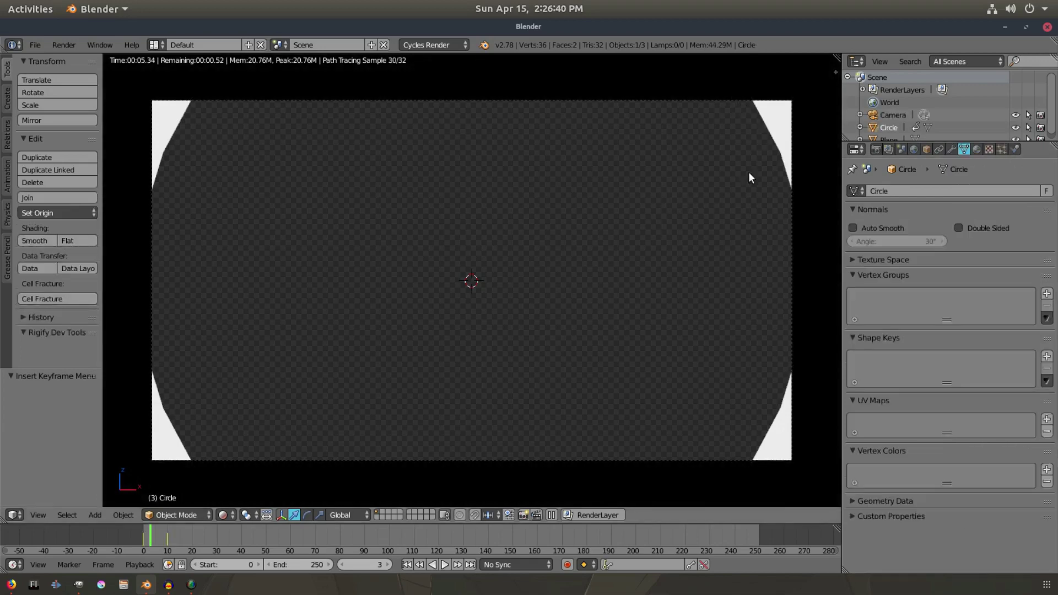
key(alt+a)
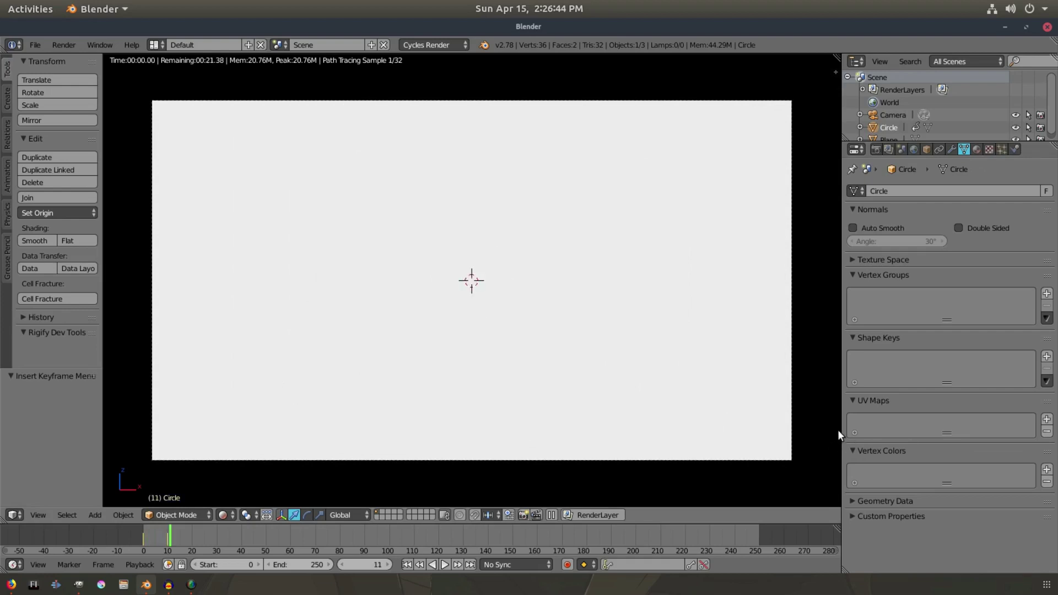
key(Left)
key(Left)
key(Left)
key(Right)
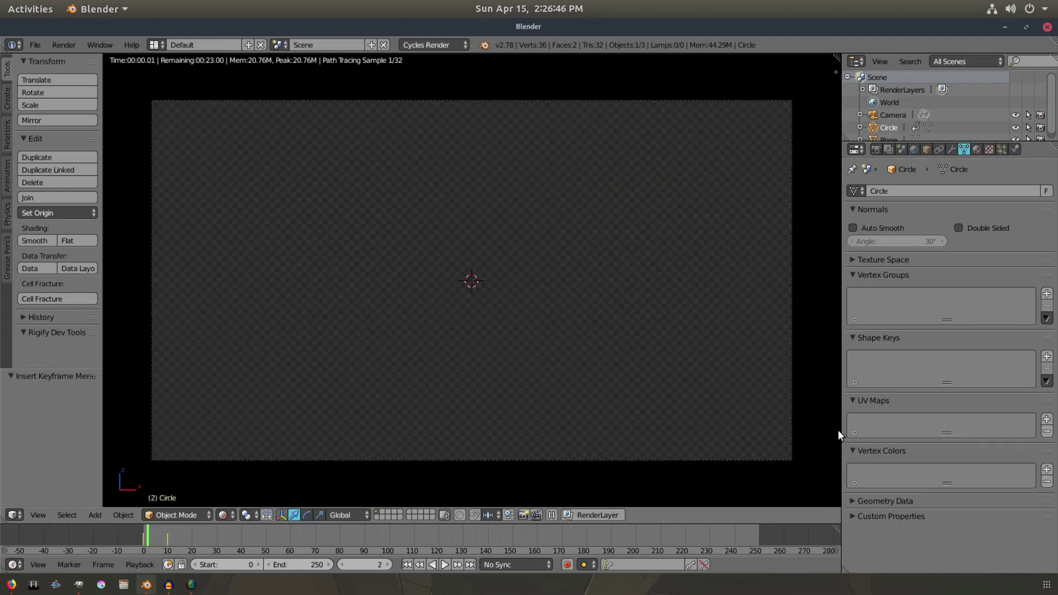
click(223, 515)
- Switch back to Solid shading and add a mesh cube
click(236, 477)
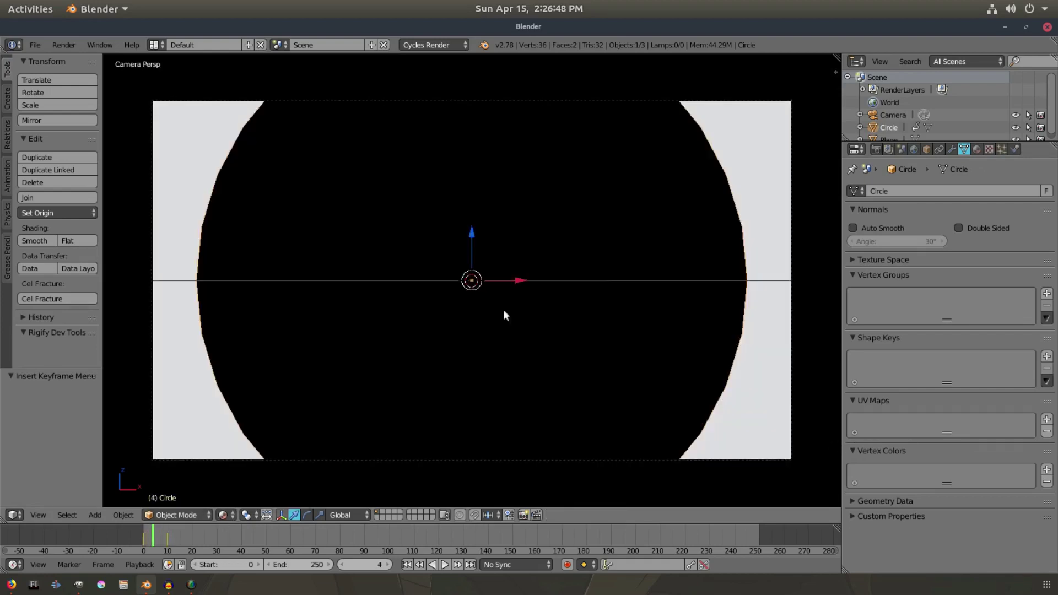
mouse_move(504, 309)
middle_down()
mouse_move(472, 286)
mouse_move(417, 287)
middle_up()
key(shift+a)
mouse_move(418, 286)
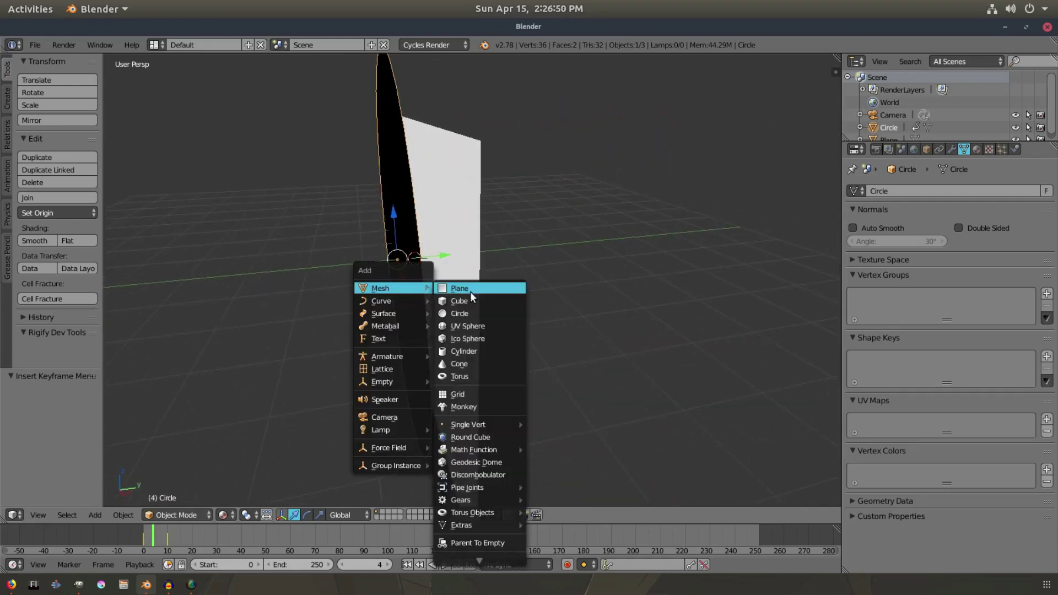
click(473, 302)
- Move the cube 2.467 along Y behind the plane and scale it up
key(g)
click(553, 246)
middle_drag(556, 248, 805, 331)
key(s)
click(707, 299)
middle_drag(414, 275, 447, 242)
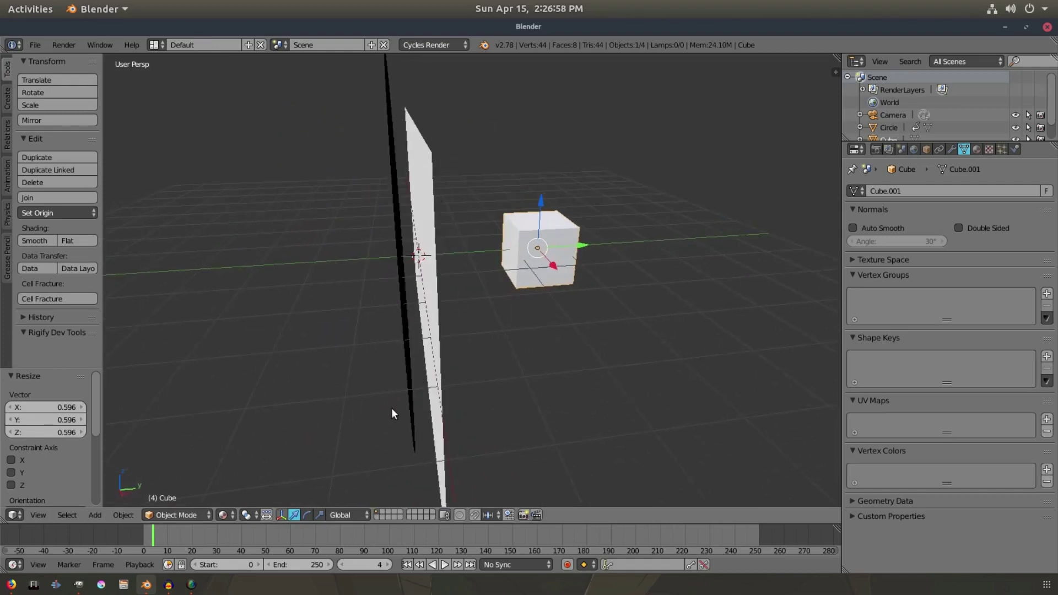
key(s)
key(Escape)
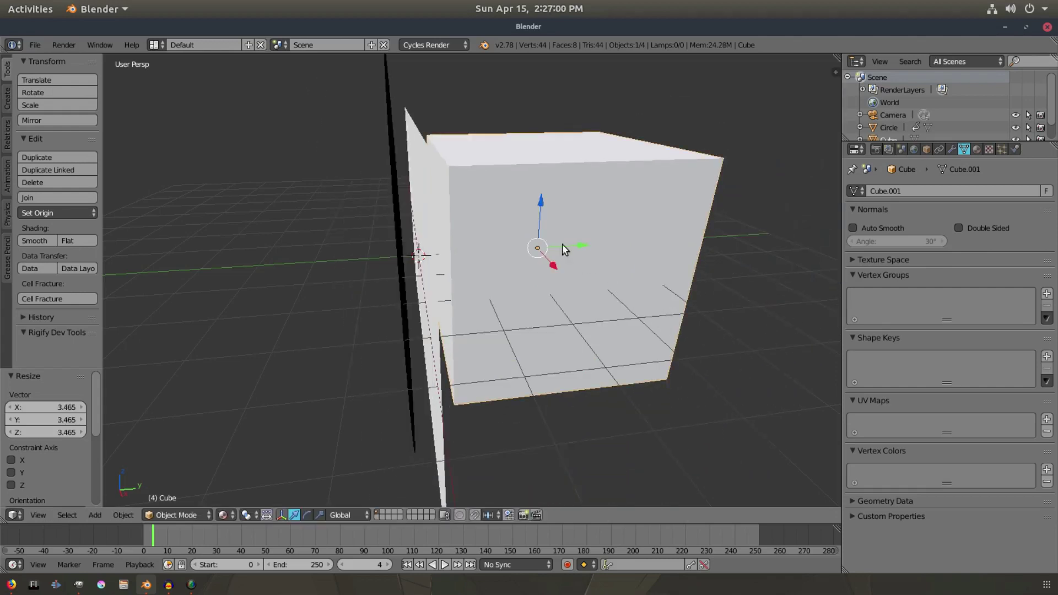
drag(565, 251, 759, 280)
key(s)
click(742, 277)
- Enlarge the cube and give it a new red material, Material.002
key(s)
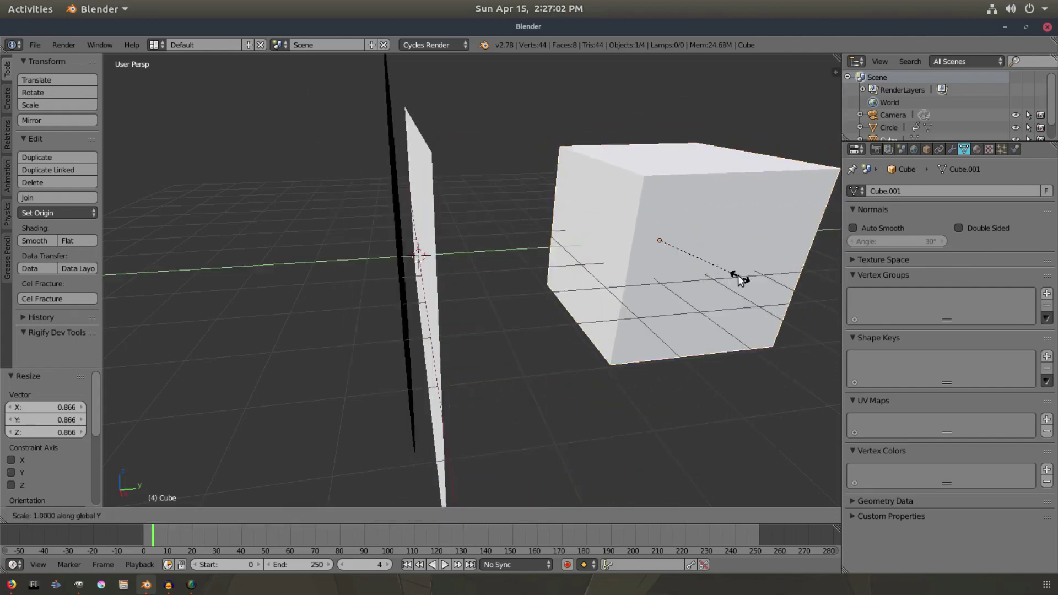
click(720, 264)
click(977, 150)
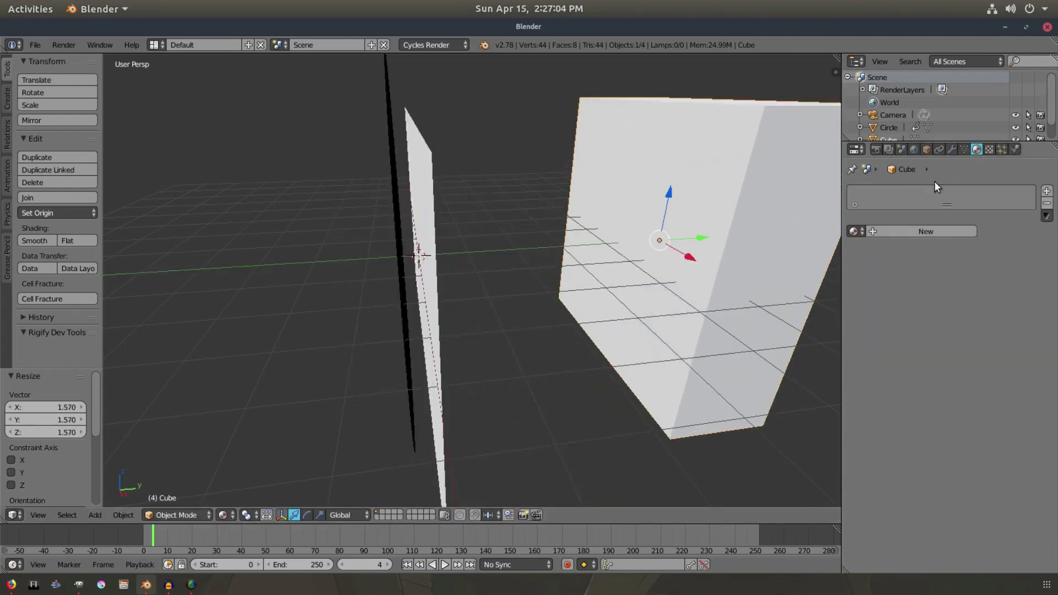
click(856, 231)
click(902, 232)
click(957, 318)
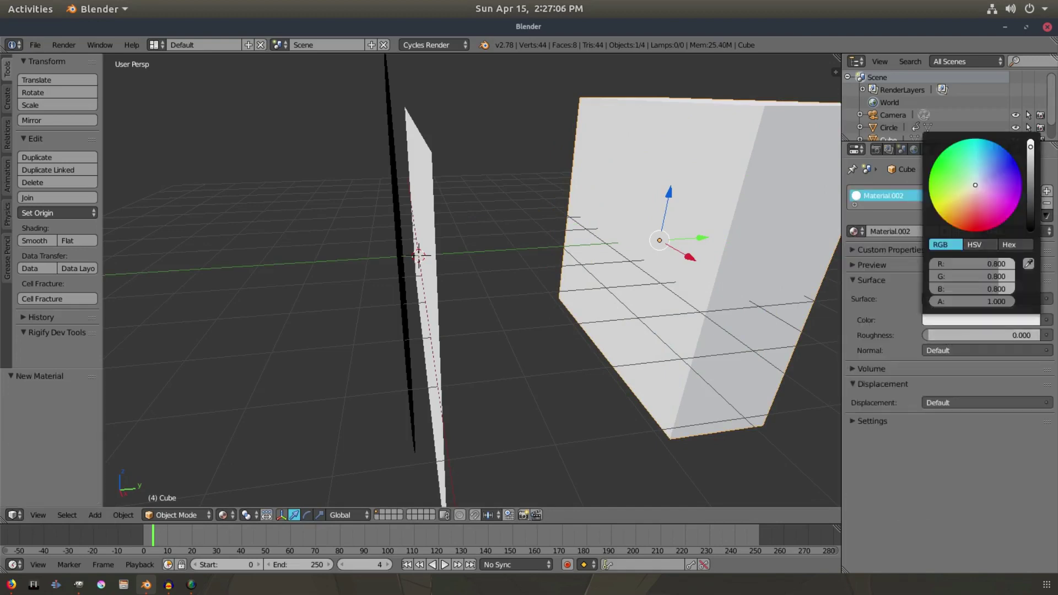
click(968, 226)
- Preview the red cube in Rendered shading through the camera at frame 1
key(KP_0)
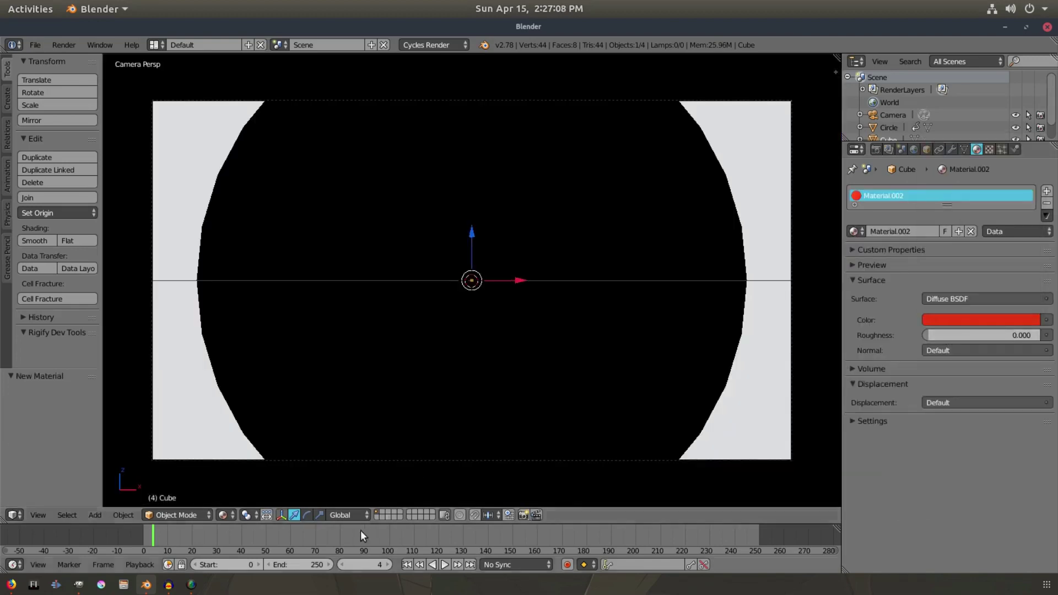
click(222, 515)
click(248, 435)
key(Left)
key(Left)
key(Left)
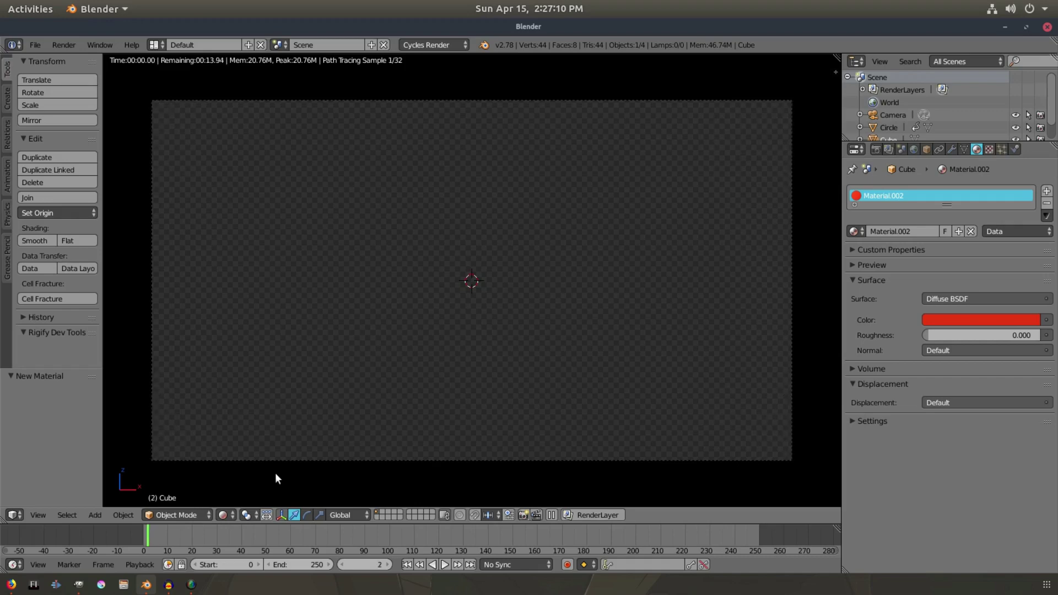
middle_drag(403, 418, 513, 281)
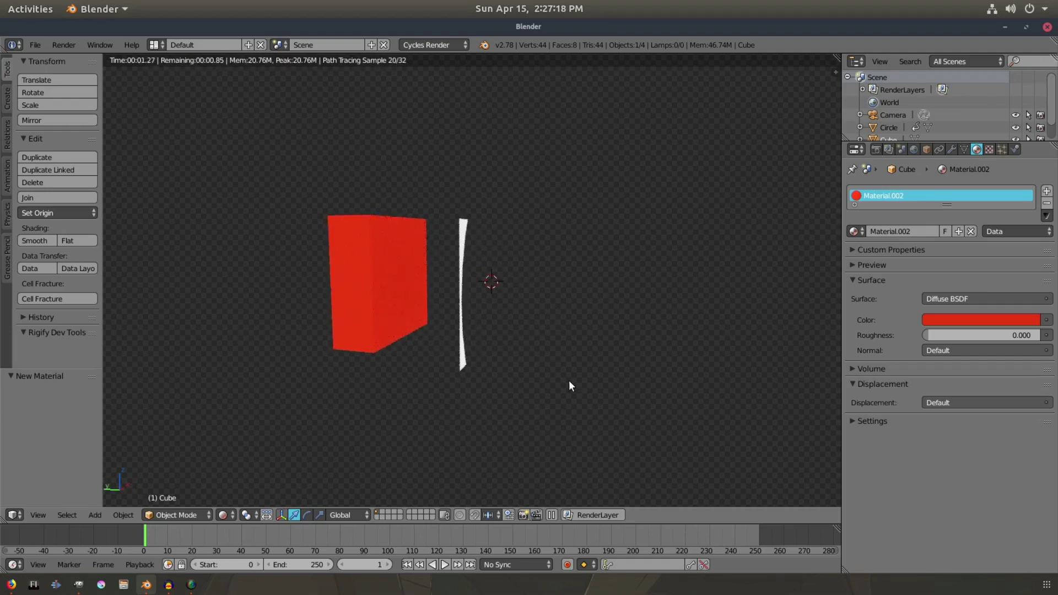
- Scale the red cube to 2.103 and advance frames to check the iris transition
key(s)
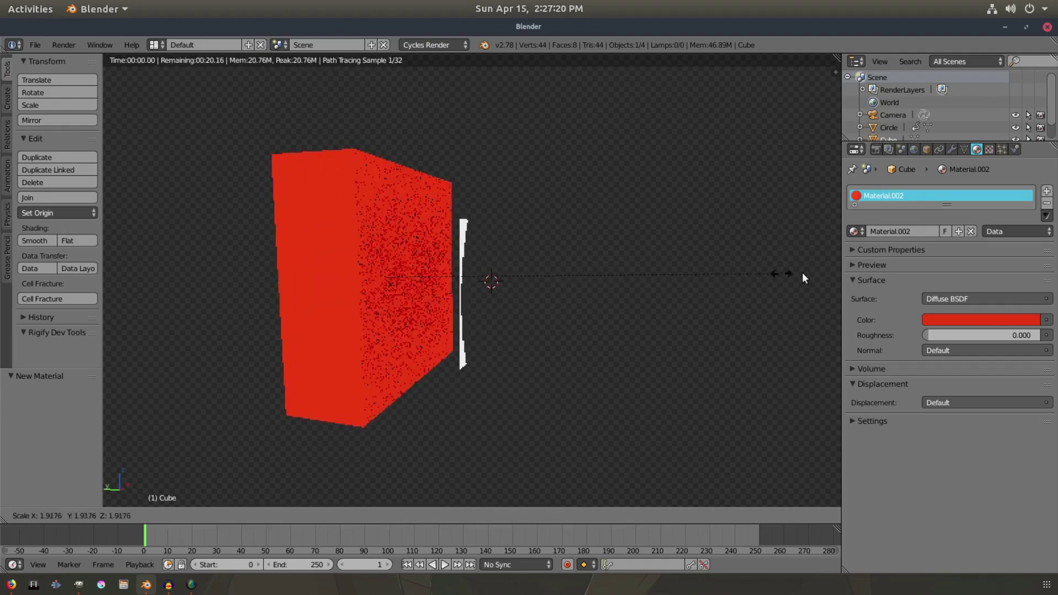
click(729, 275)
key(alt+a)
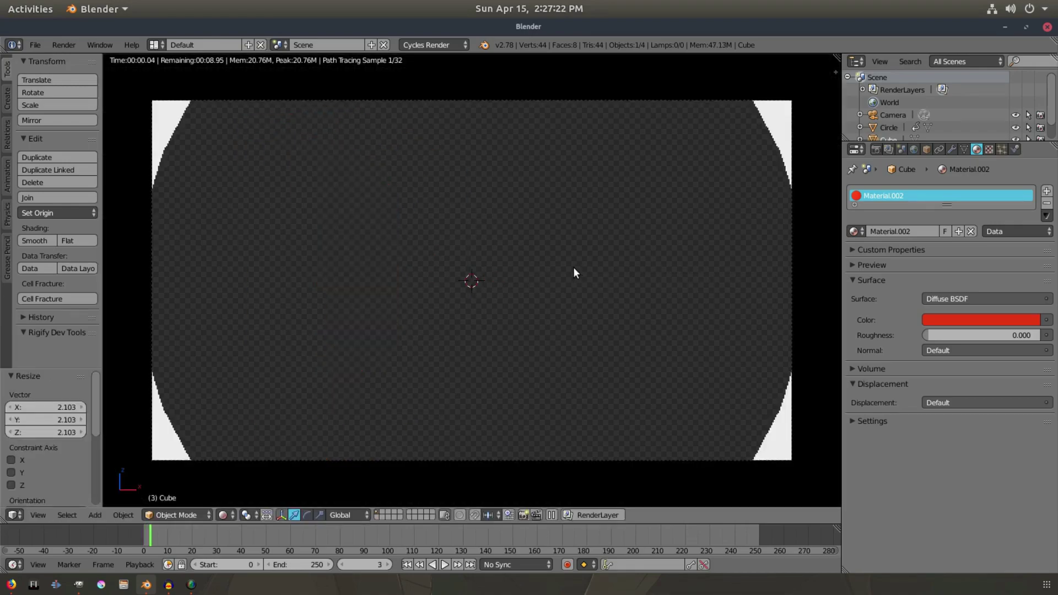